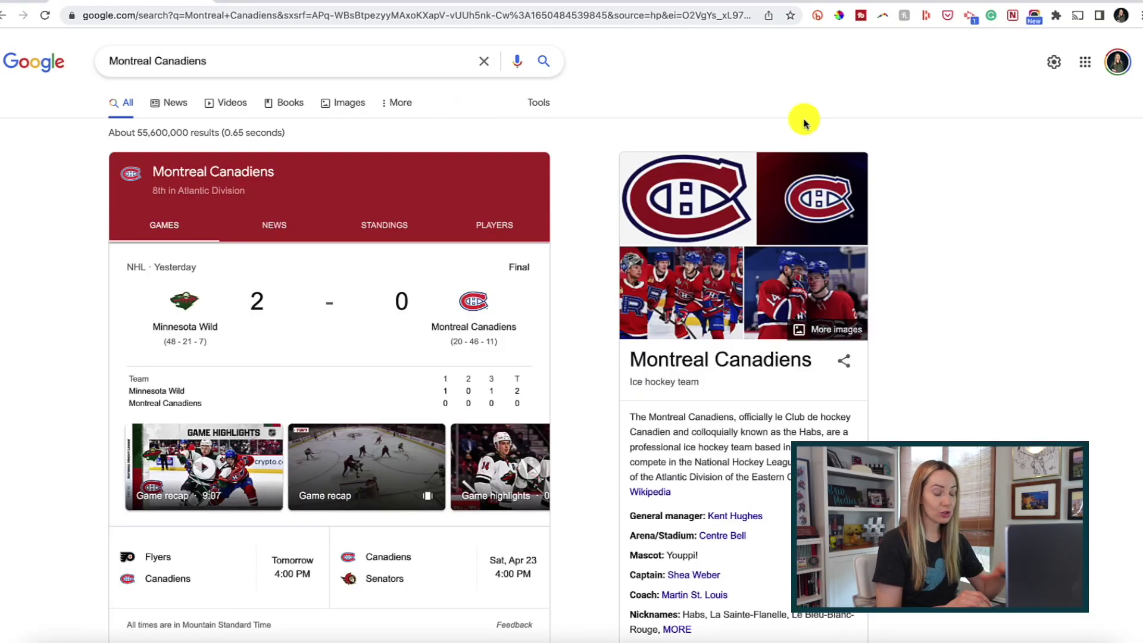
- Open Advanced Search from Quick Settings, keeping 'Montreal Canadiens', and expand the usage rights list
click(1054, 67)
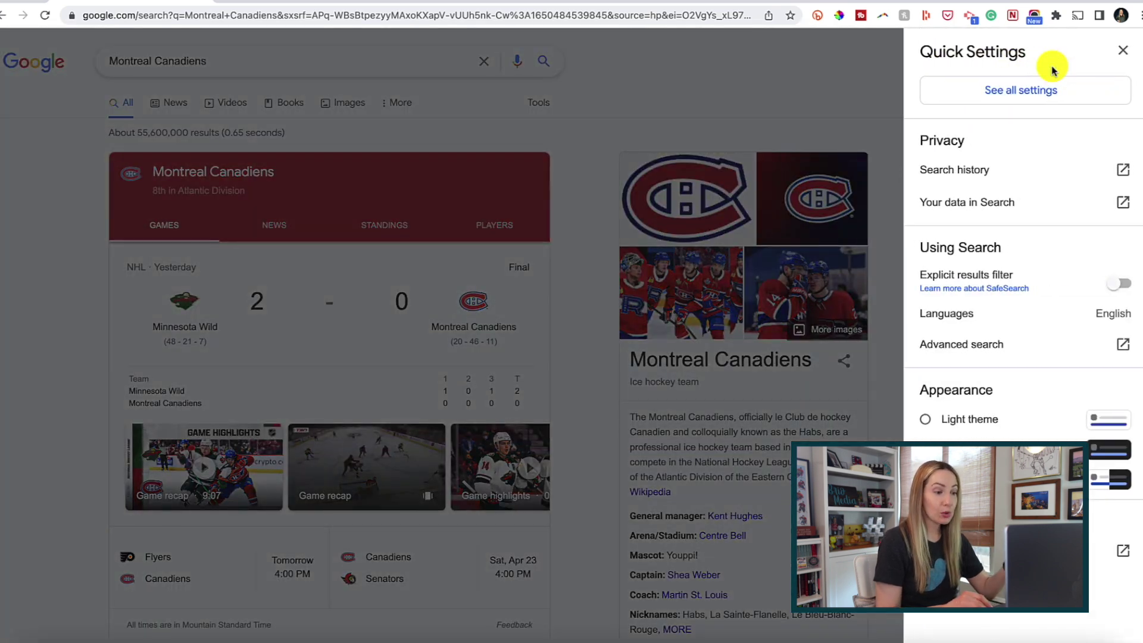
click(968, 348)
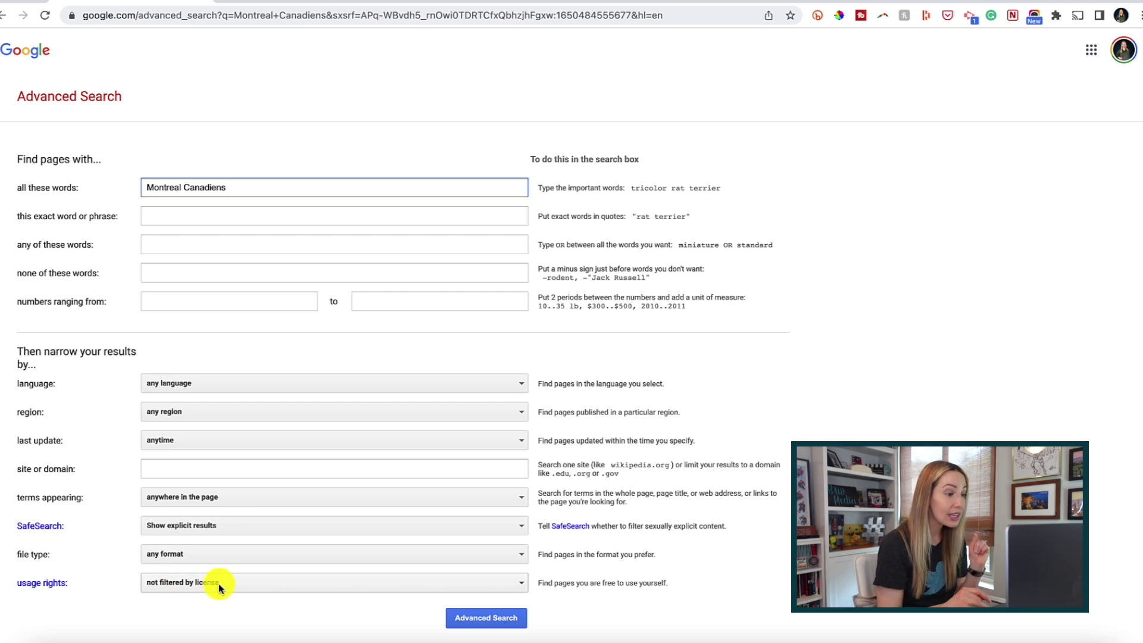
click(251, 590)
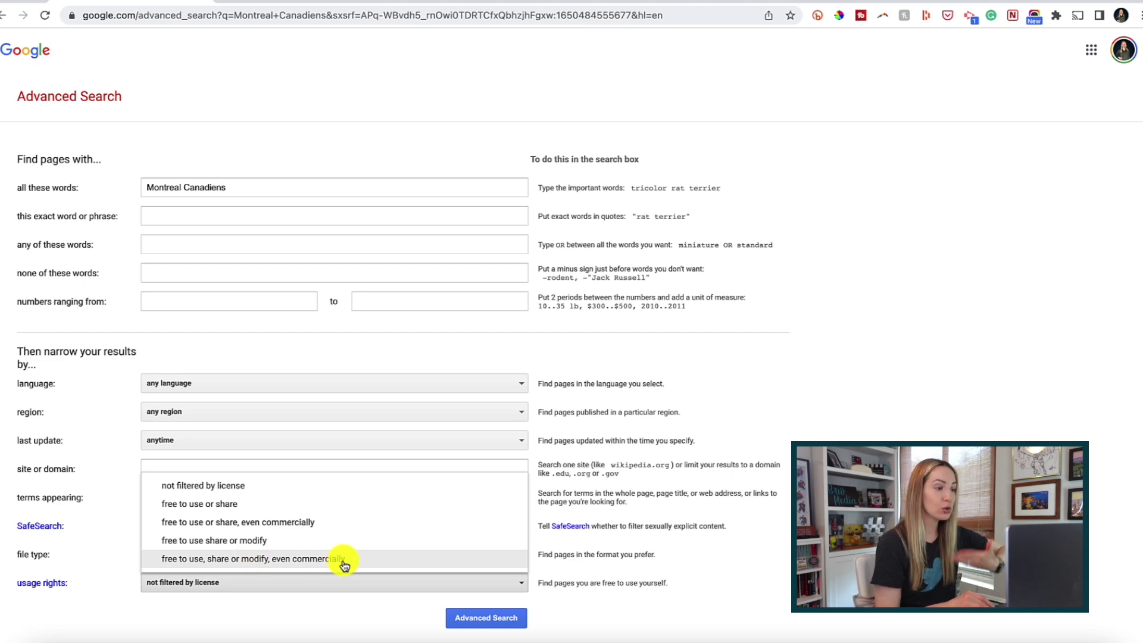
- Set usage rights to 'free to use or share, even commercially'
click(339, 524)
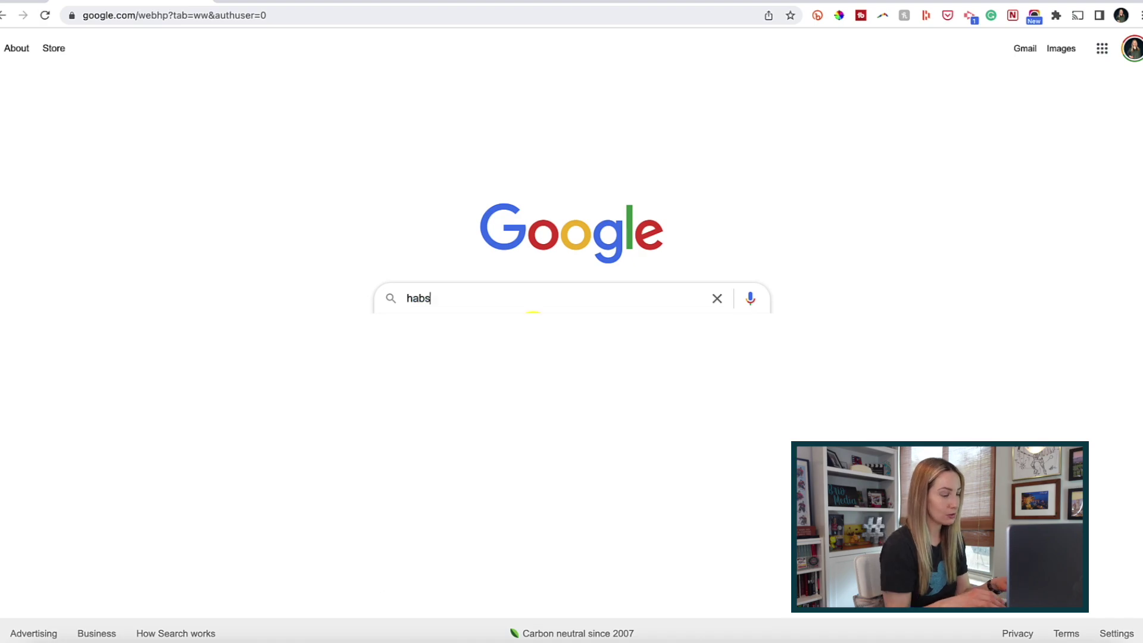
- Search habs, then refine the query to intitle:habs
key(Return)
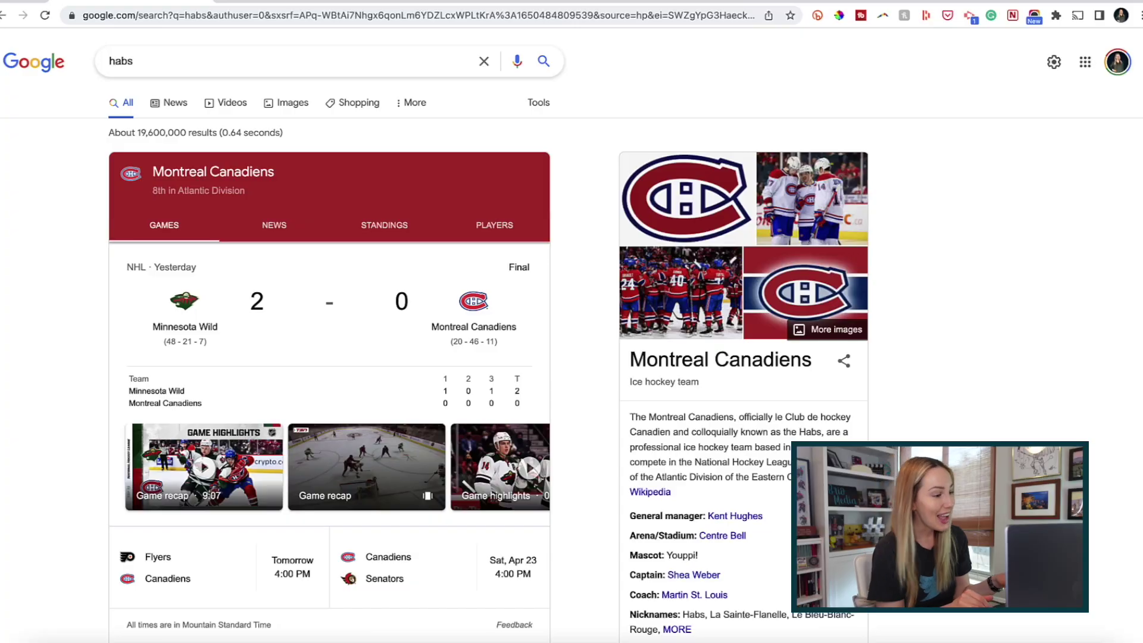
click(111, 62)
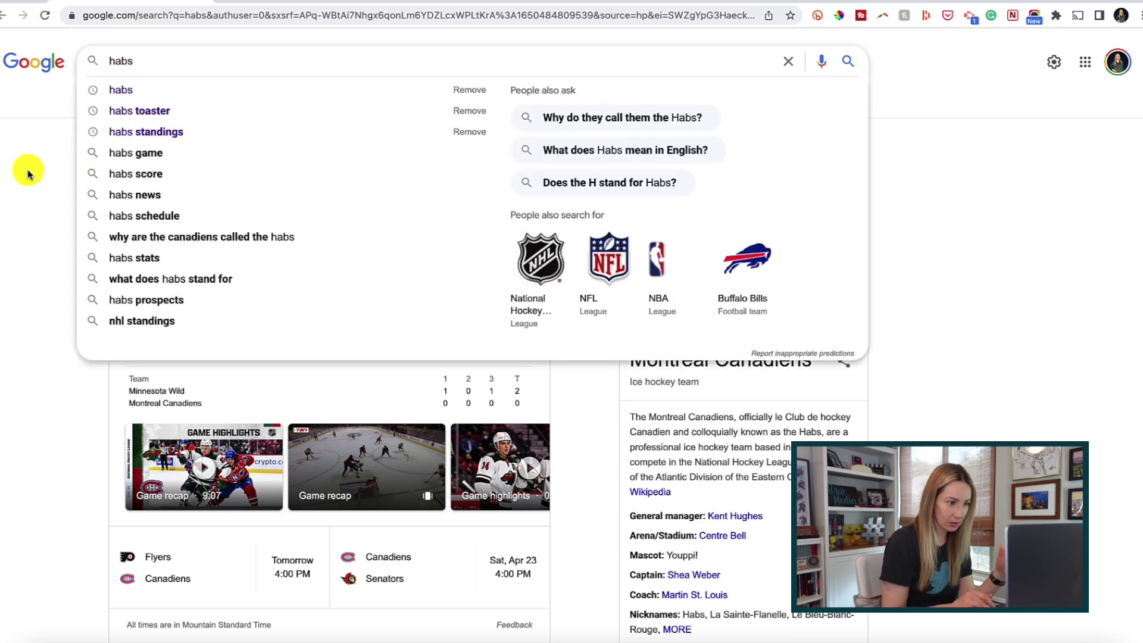
text(intitle)
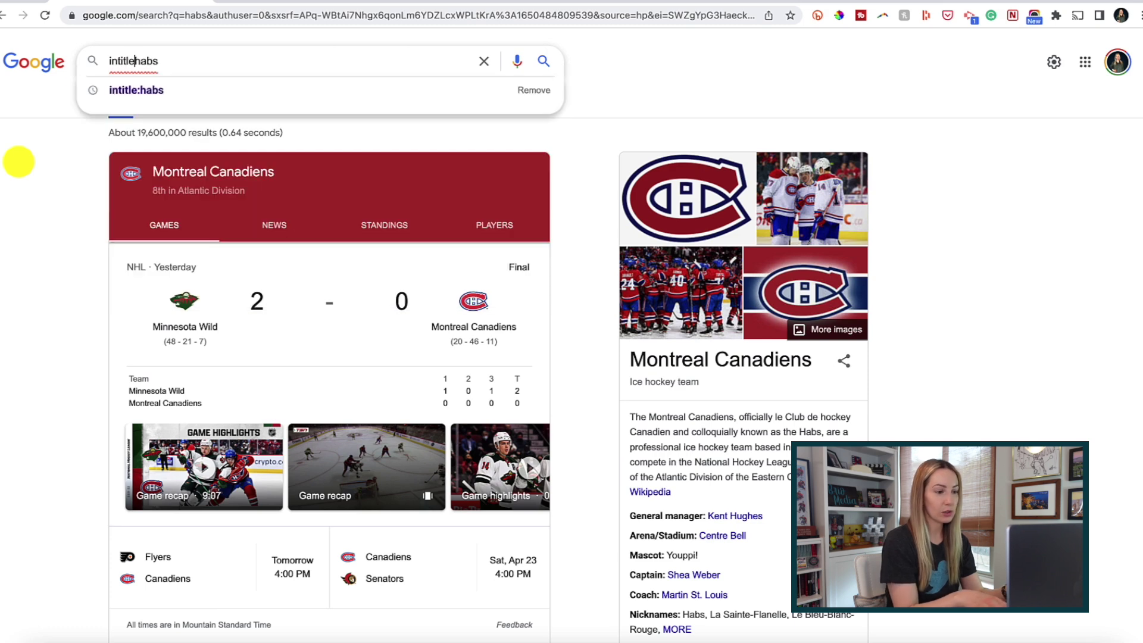
text(:)
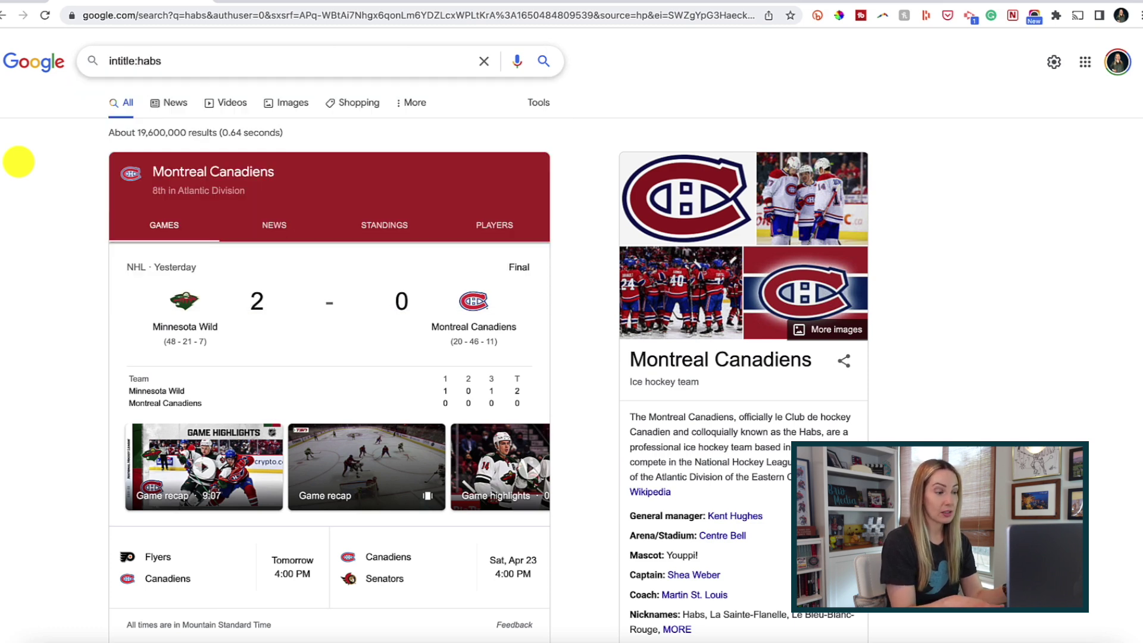
key(Return)
- Review the intitle:habs results, then return to the query to extend it
scroll(53, 217, down, 4)
scroll(54, 217, down, 12)
scroll(54, 217, down, 3)
scroll(54, 218, down, 3)
scroll(53, 217, down, 3)
scroll(57, 238, up, 4)
scroll(58, 238, up, 15)
click(202, 59)
- Search allintitle:habs caufield and browse the Cole Caufield results
text(caufield)
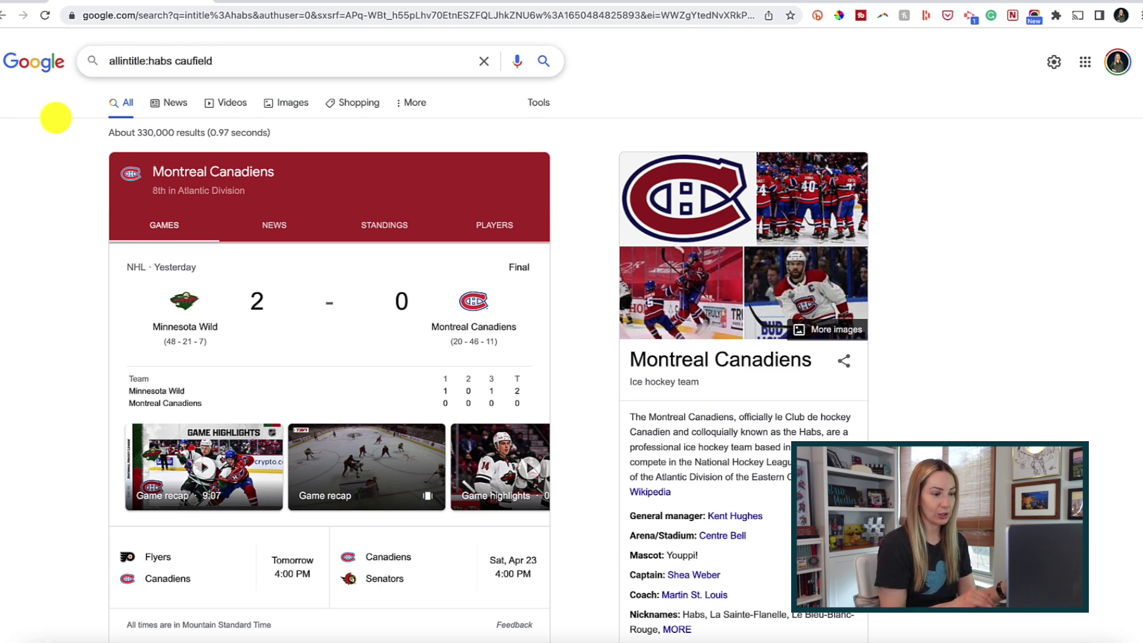
key(Return)
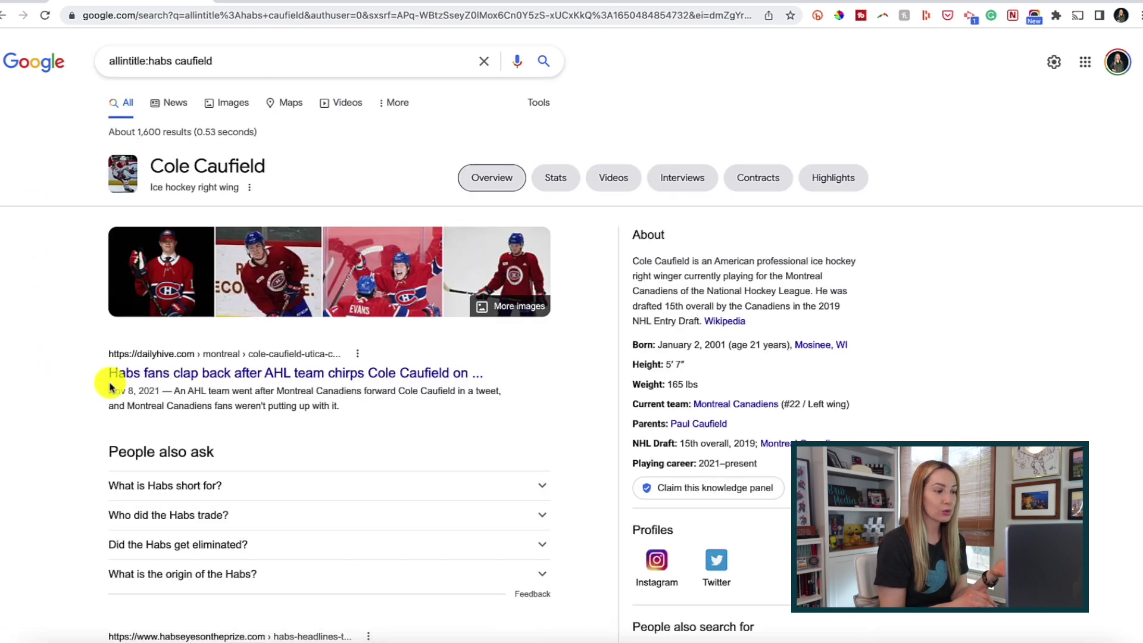
scroll(40, 436, down, 6)
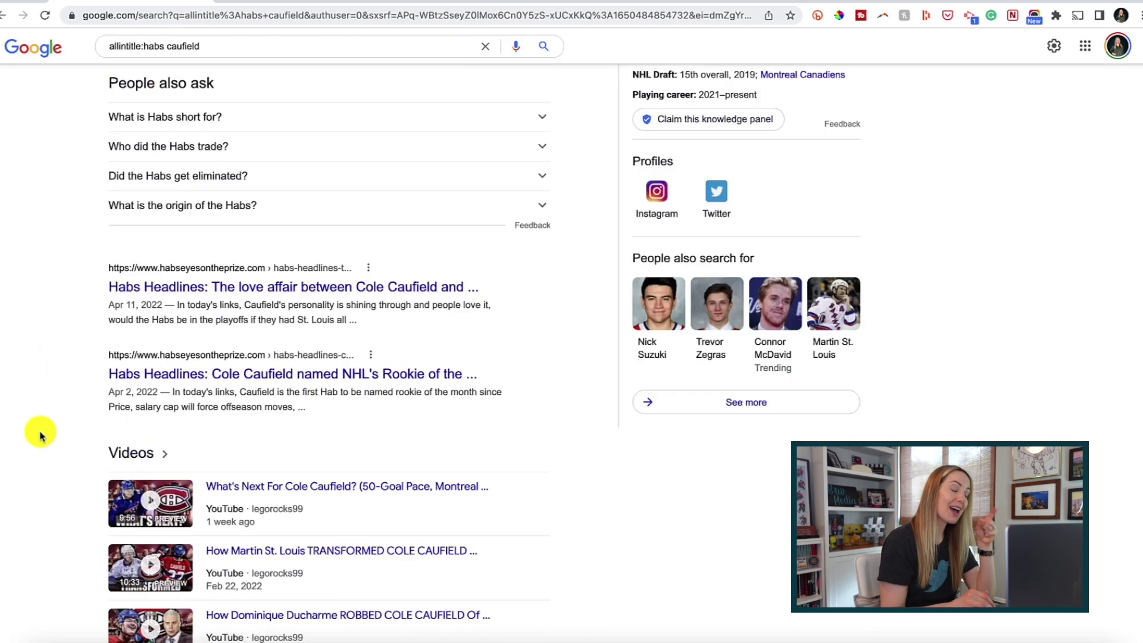
scroll(40, 436, down, 3)
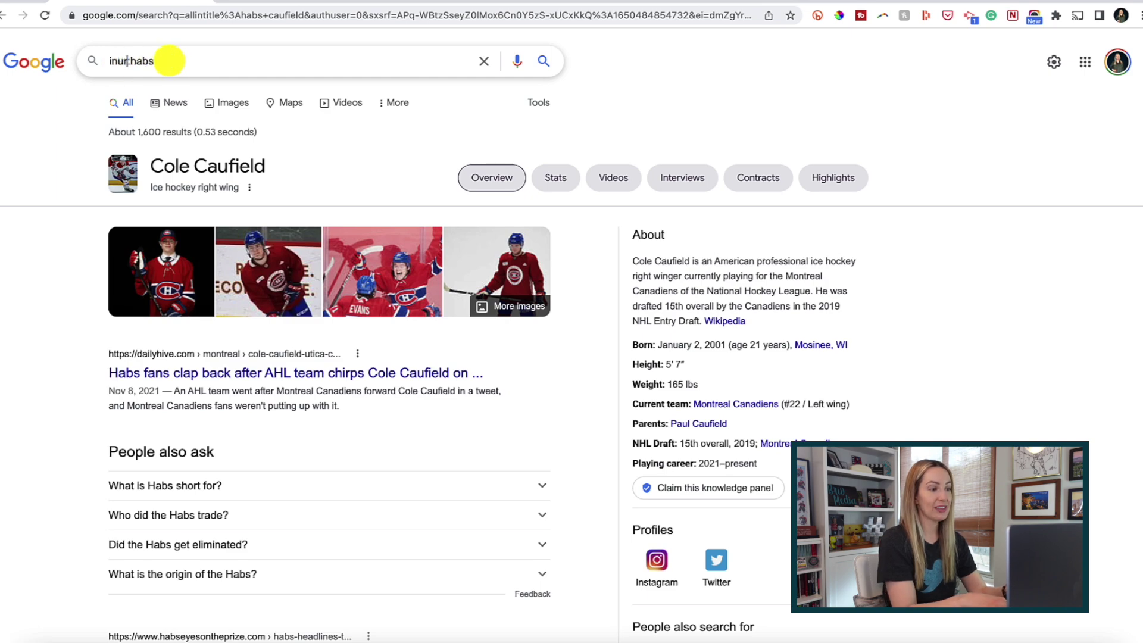
- Search inurl:habs and scroll through its results
key(Return)
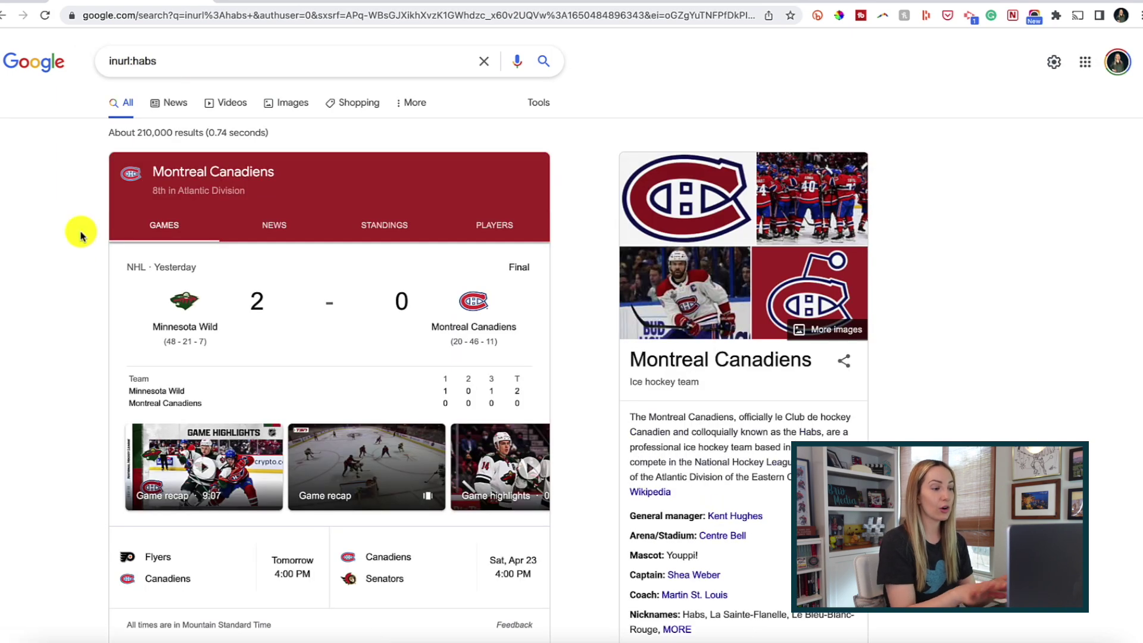
scroll(66, 250, down, 6)
scroll(65, 253, down, 15)
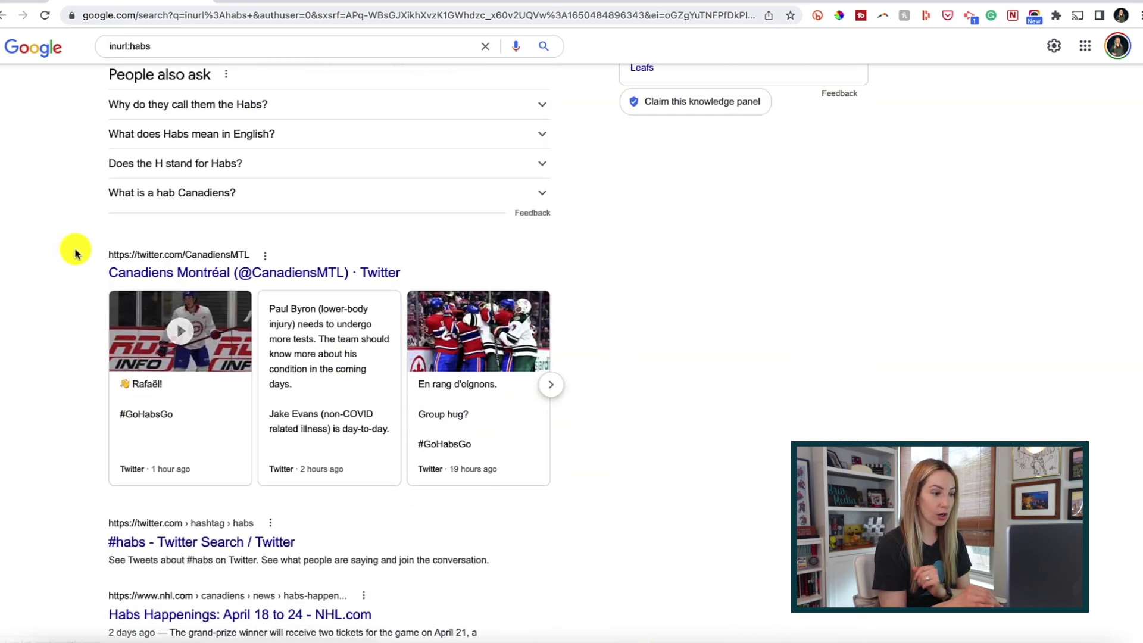
scroll(77, 253, down, 2)
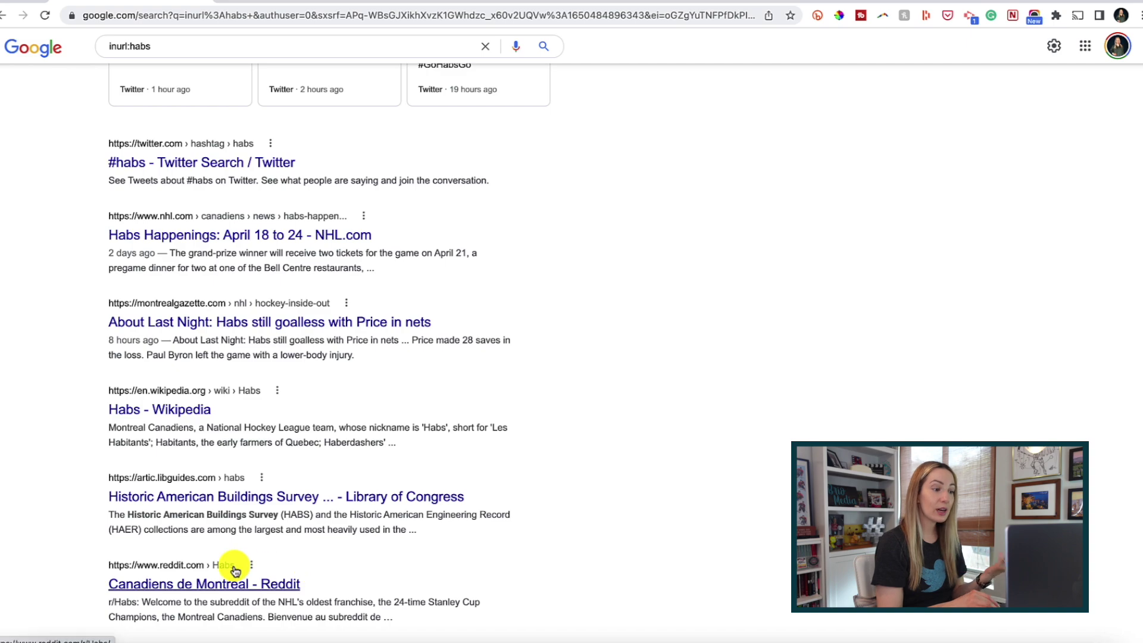
scroll(661, 504, up, 17)
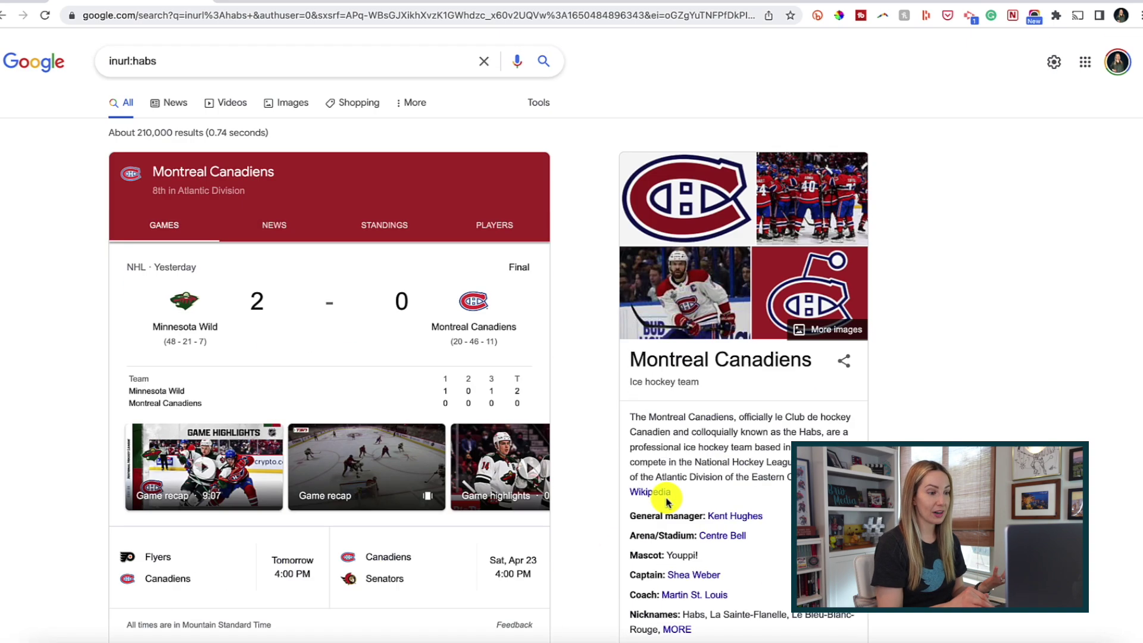
- Change the query to allinurl:habs and search again
click(111, 61)
text(all)
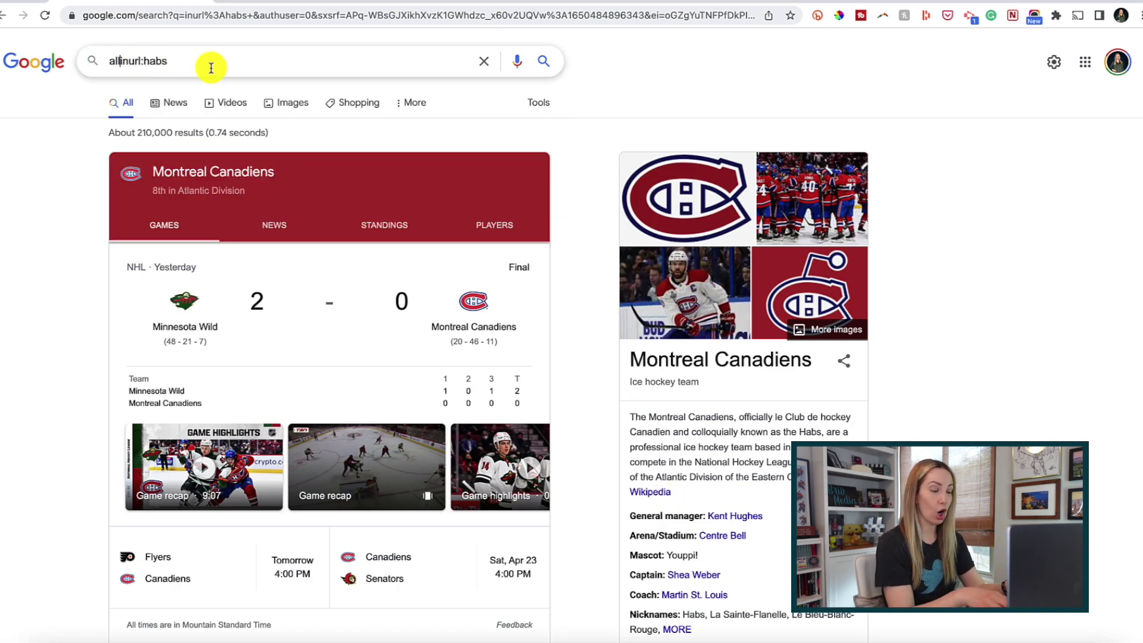
key(Return)
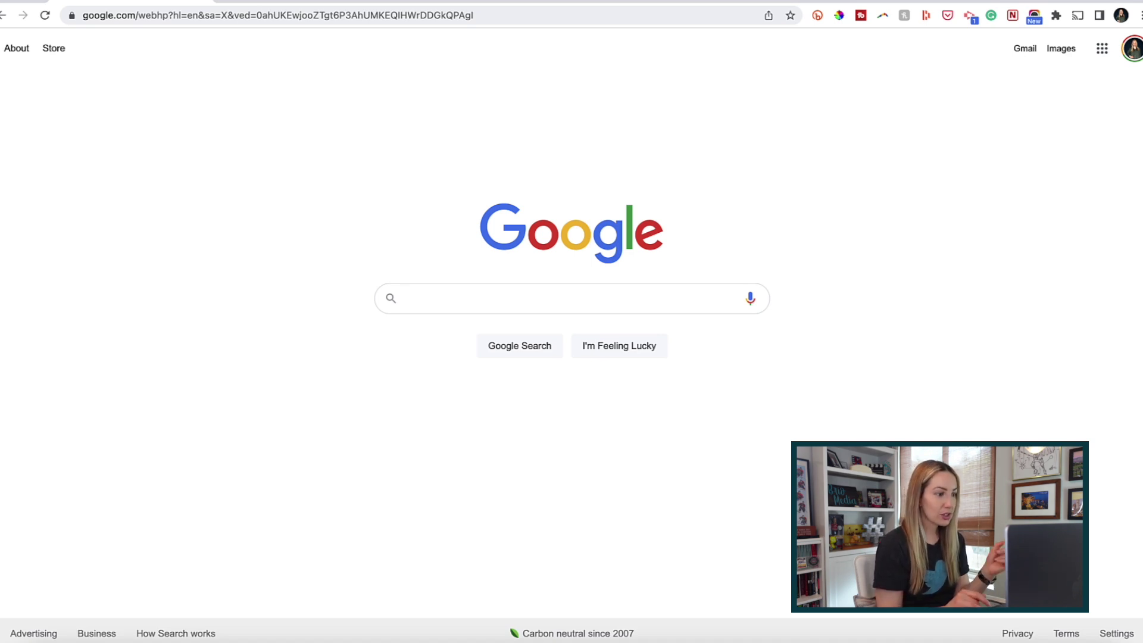
- Search nhl filetype:pdf and scroll through the PDF results
click(427, 300)
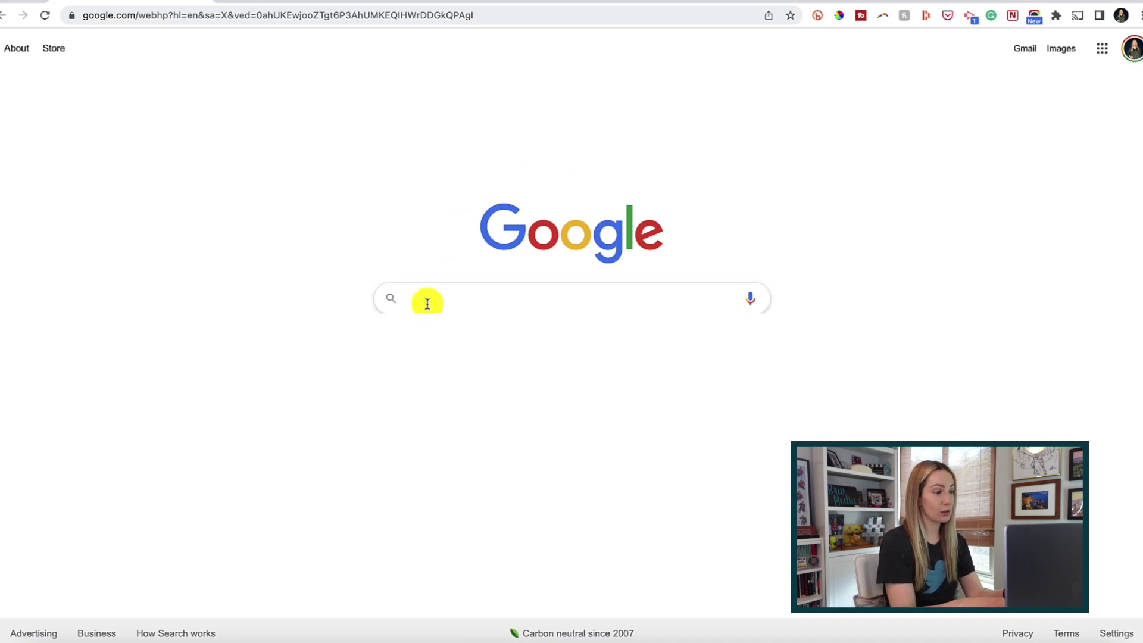
text(nhl filetype:pdf)
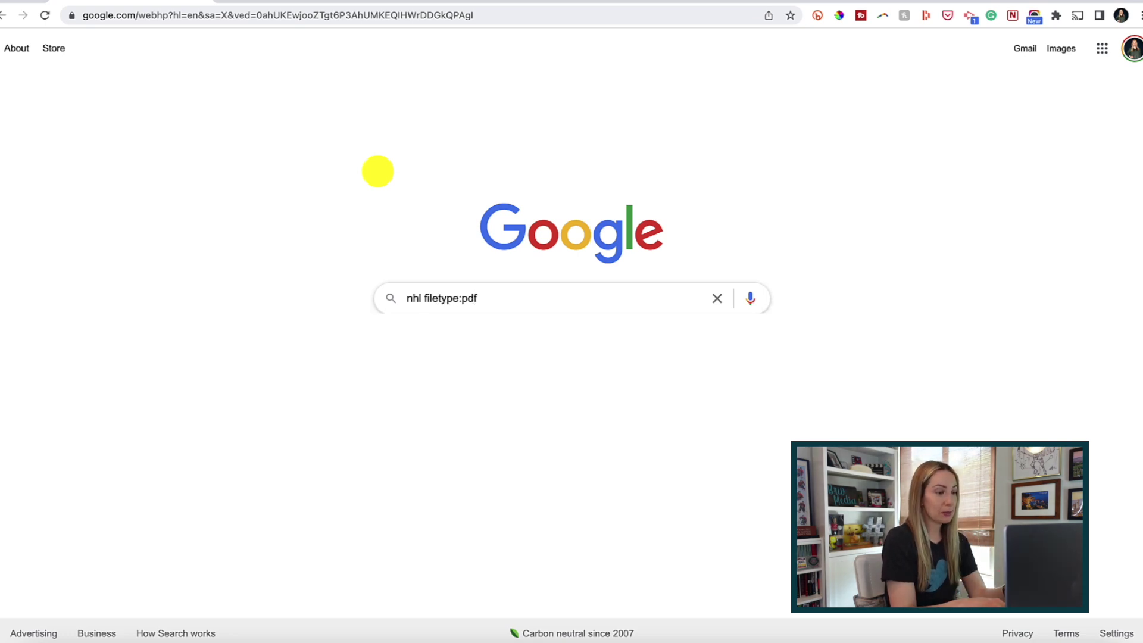
key(Return)
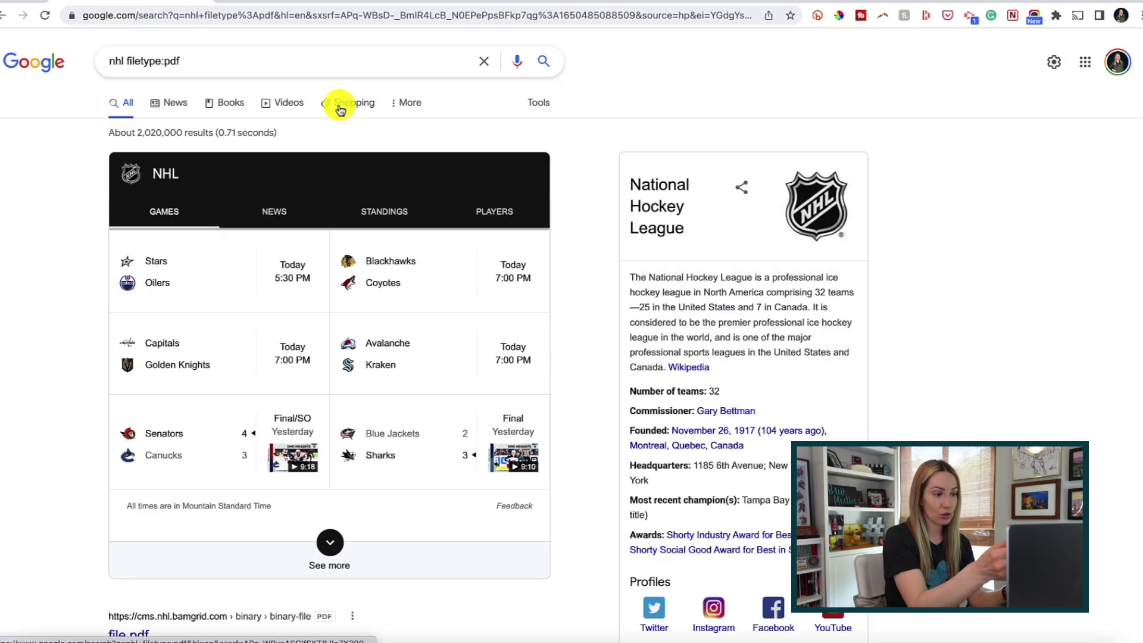
scroll(933, 270, down, 5)
scroll(935, 274, down, 10)
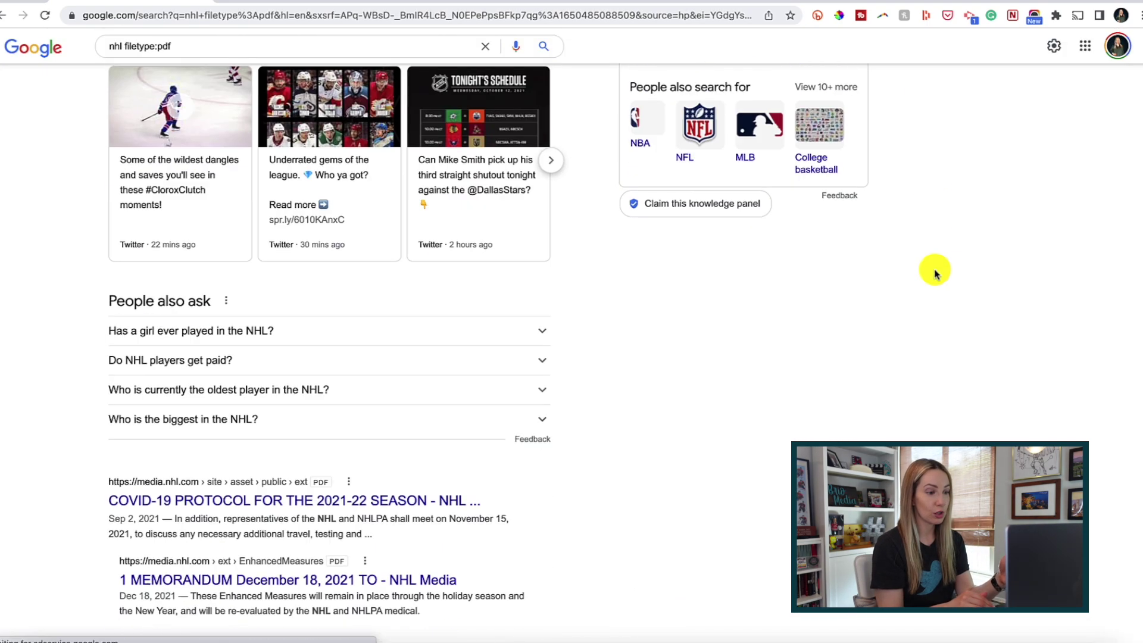
scroll(938, 274, down, 1)
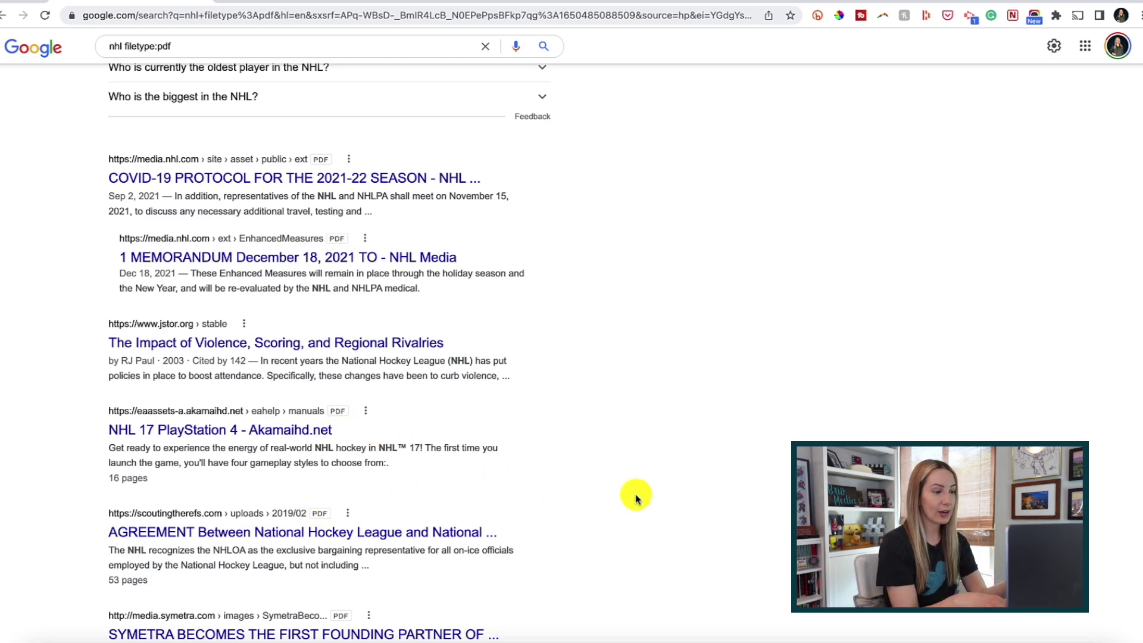
scroll(636, 499, up, 10)
- Change the file type from pdf to xls to list NHL spreadsheets
click(191, 66)
key(BackSpace)
key(BackSpace)
key(BackSpace)
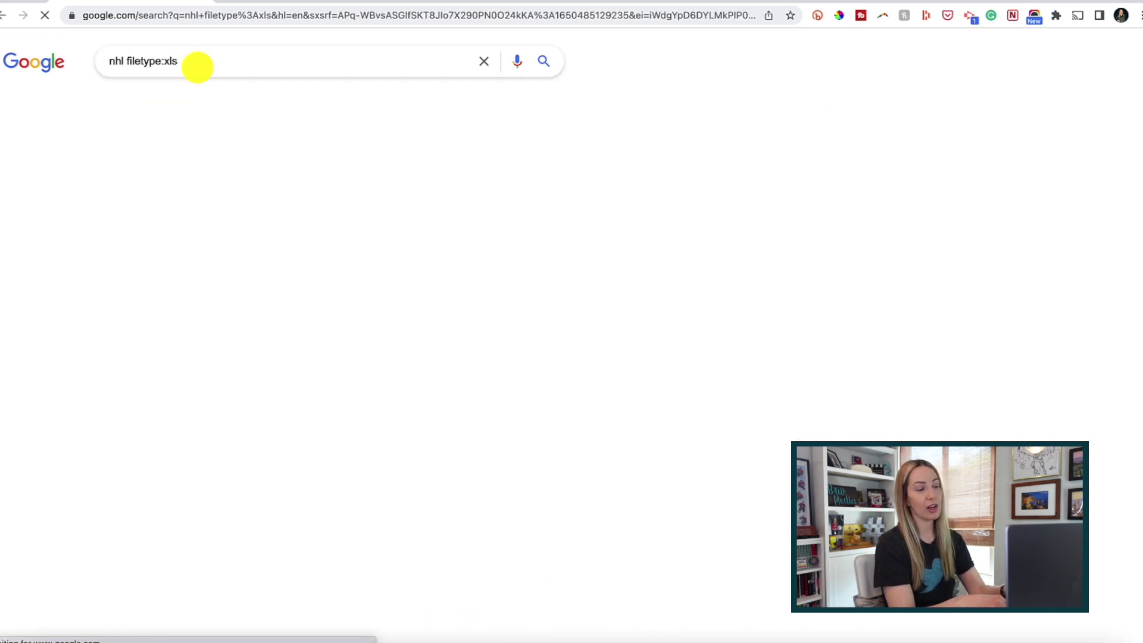
scroll(965, 228, down, 6)
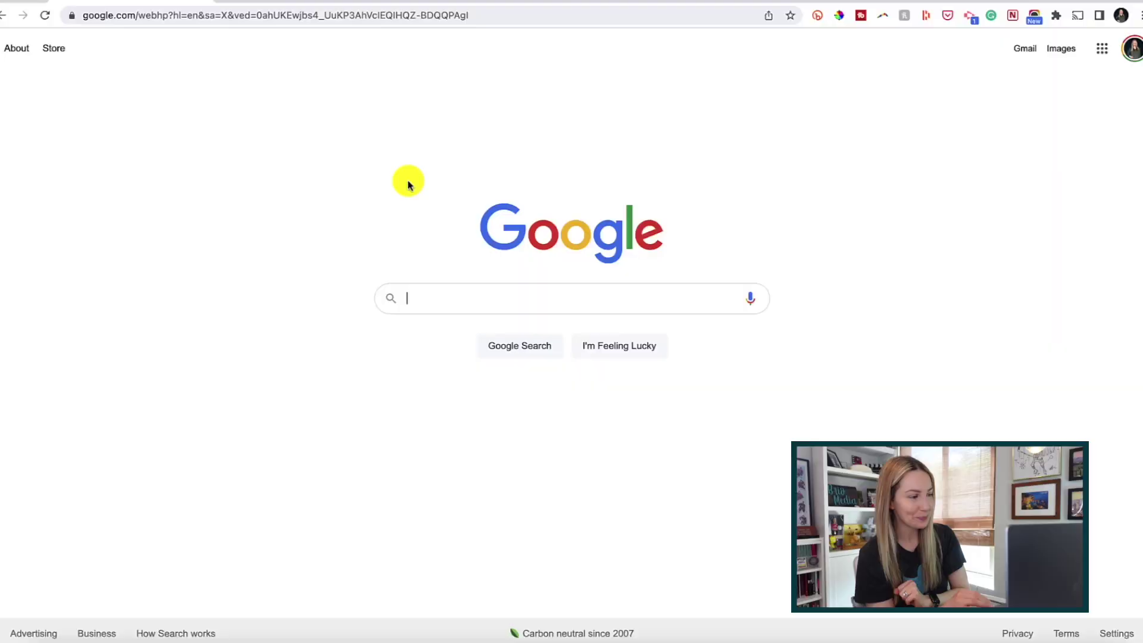
- Enter related:youtube.com in the Google homepage search box
text(related:youtube.com)
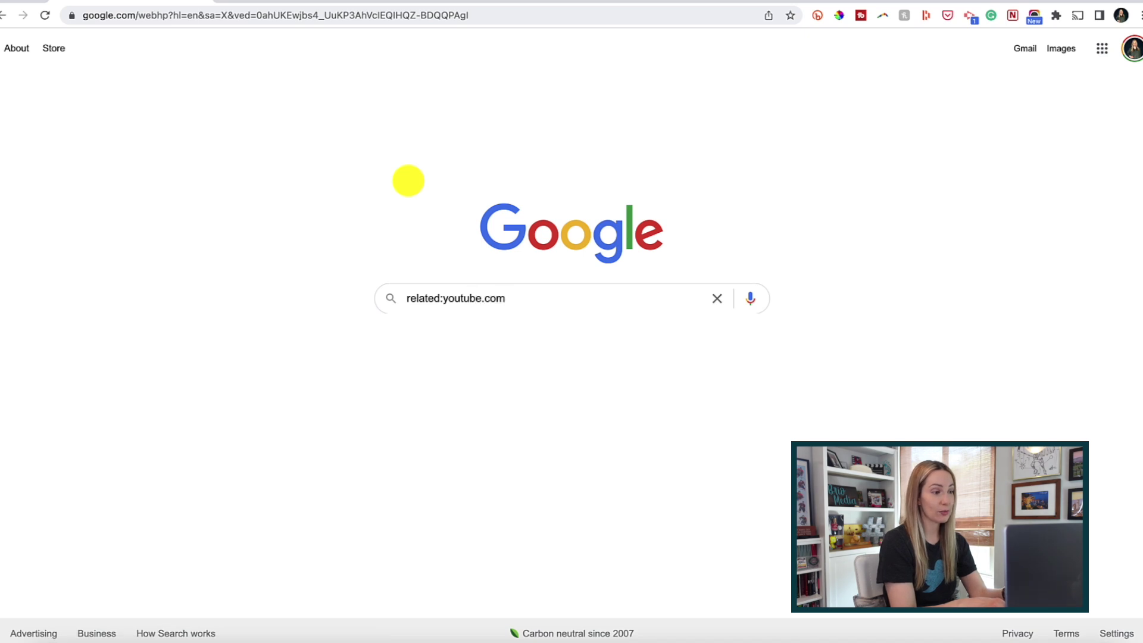
- Run related:youtube.com to list similar sites such as Vimeo and Twitch
key(Return)
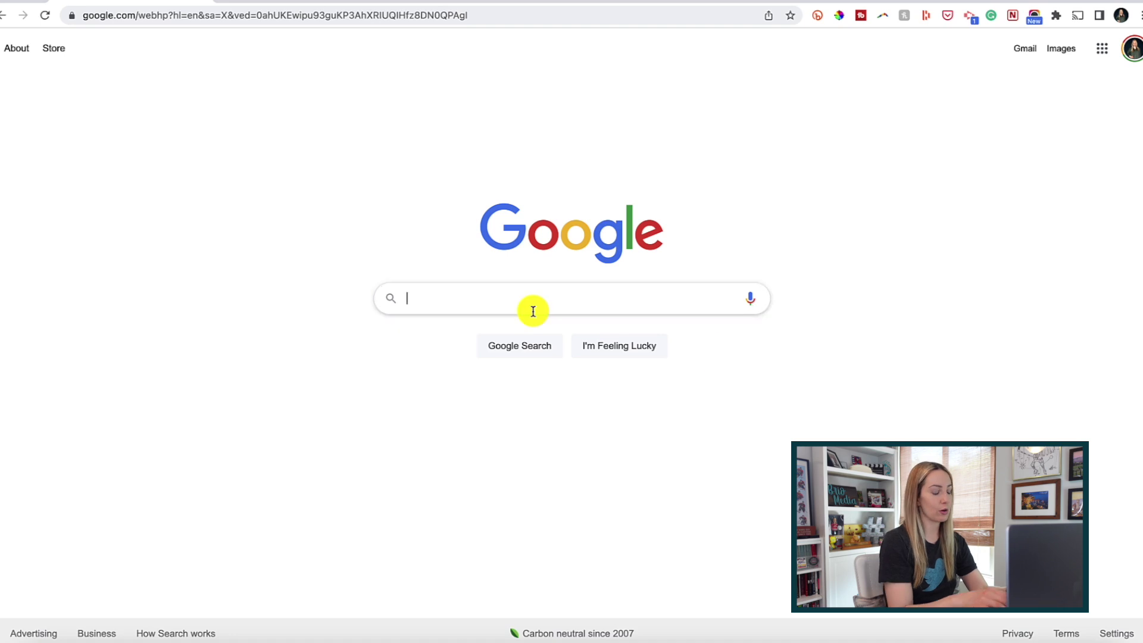
- Search ~affordable keyboards and scroll through the synonym-inclusive results
click(422, 305)
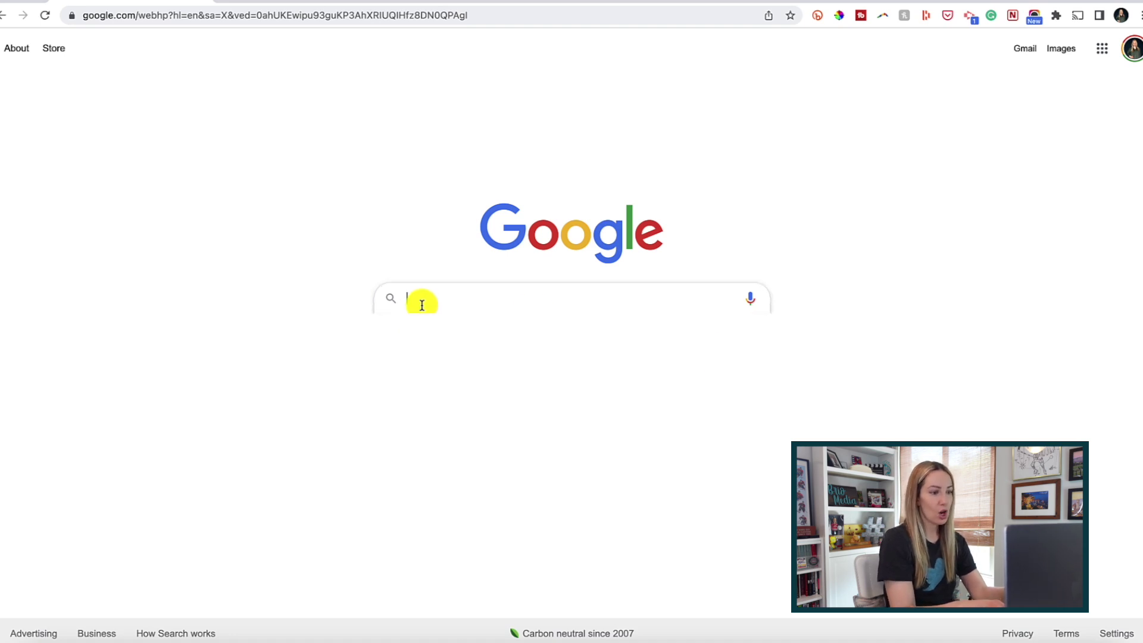
text(~affordable)
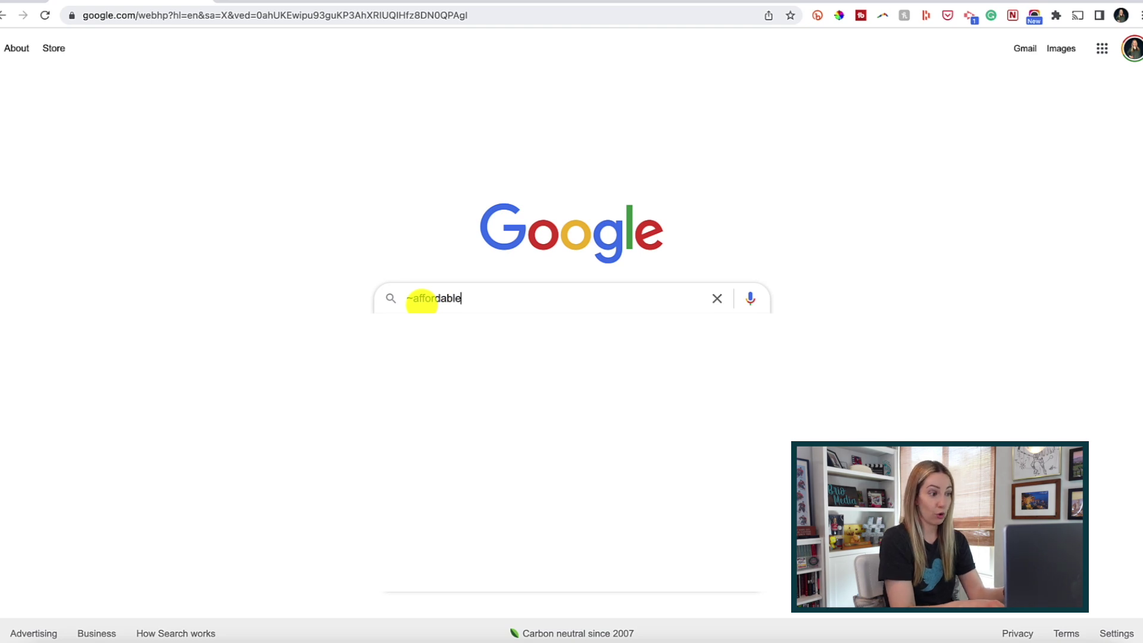
text( keyboard)
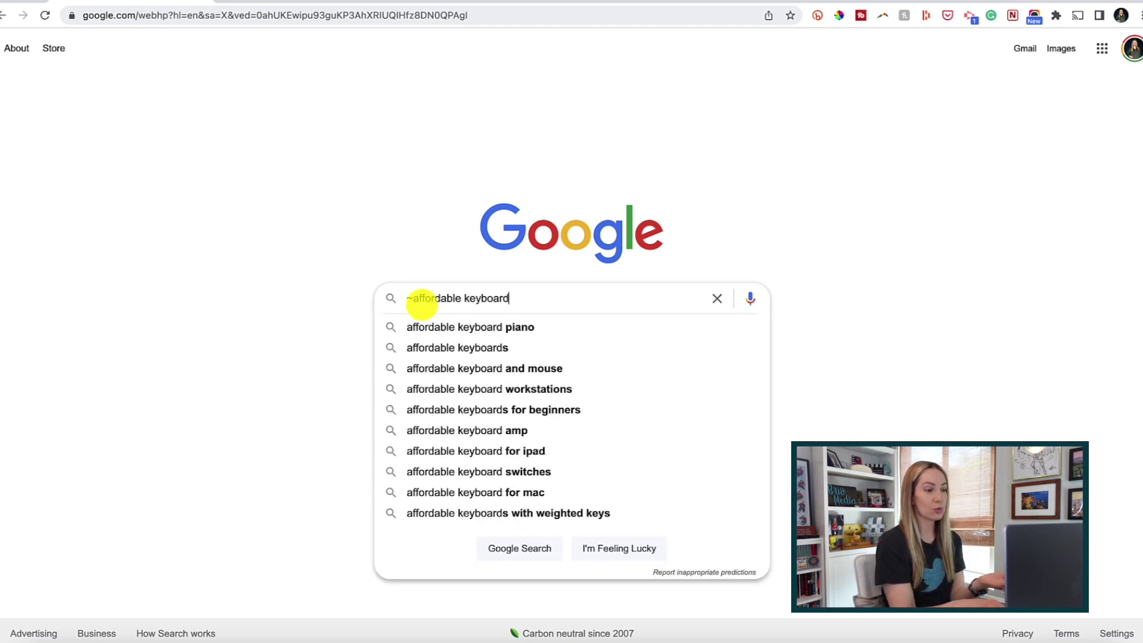
text(s)
key(Return)
scroll(422, 305, down, 4)
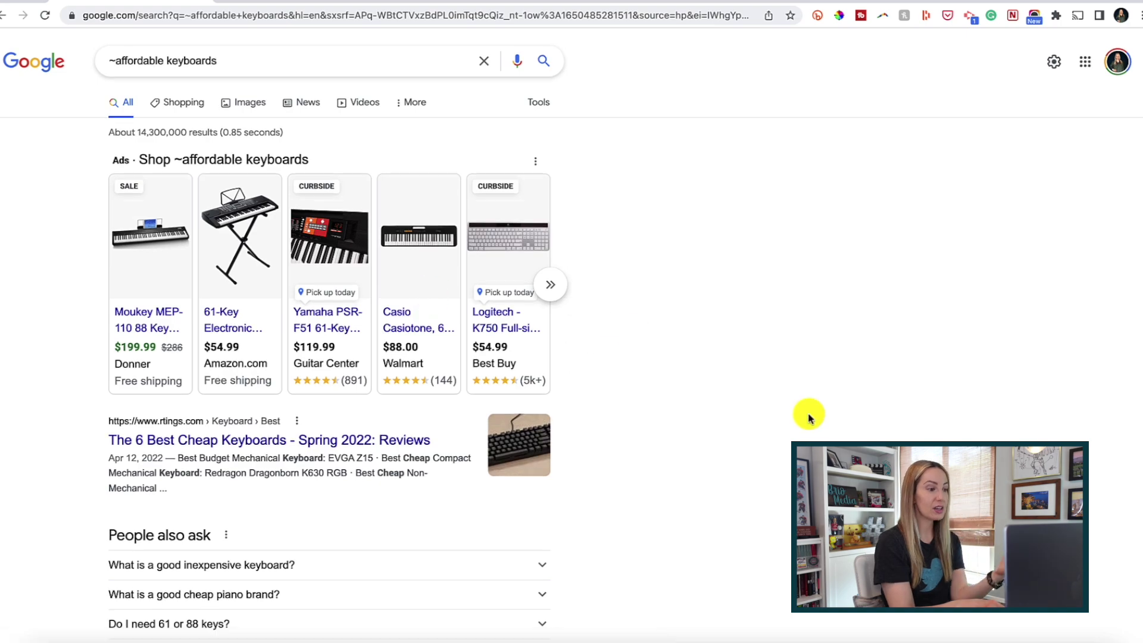
scroll(49, 352, down, 13)
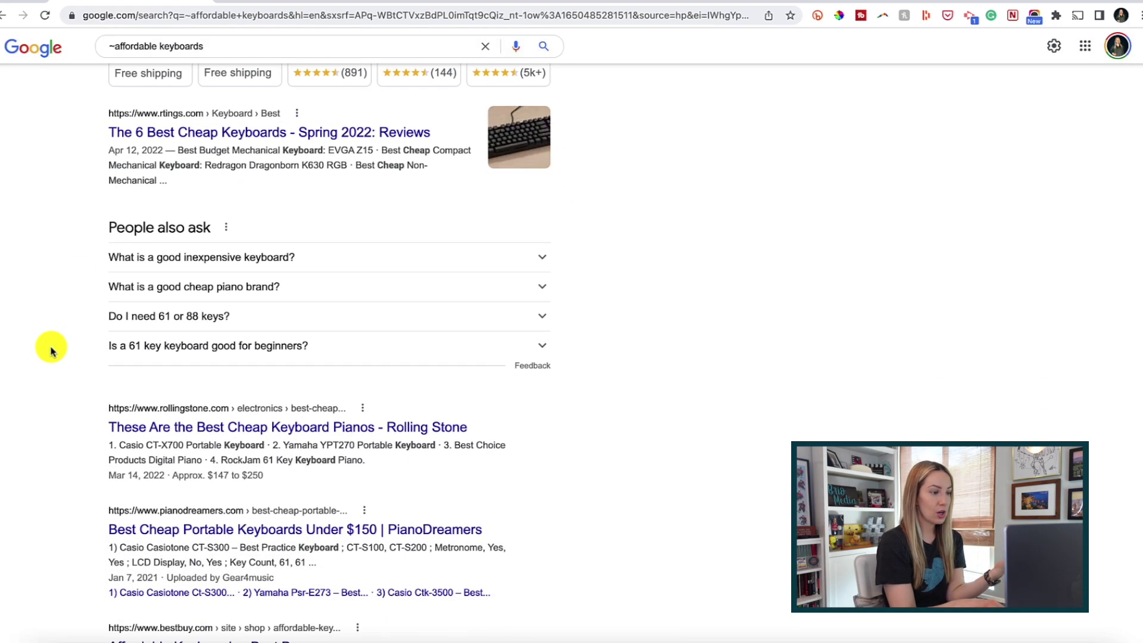
scroll(41, 360, down, 3)
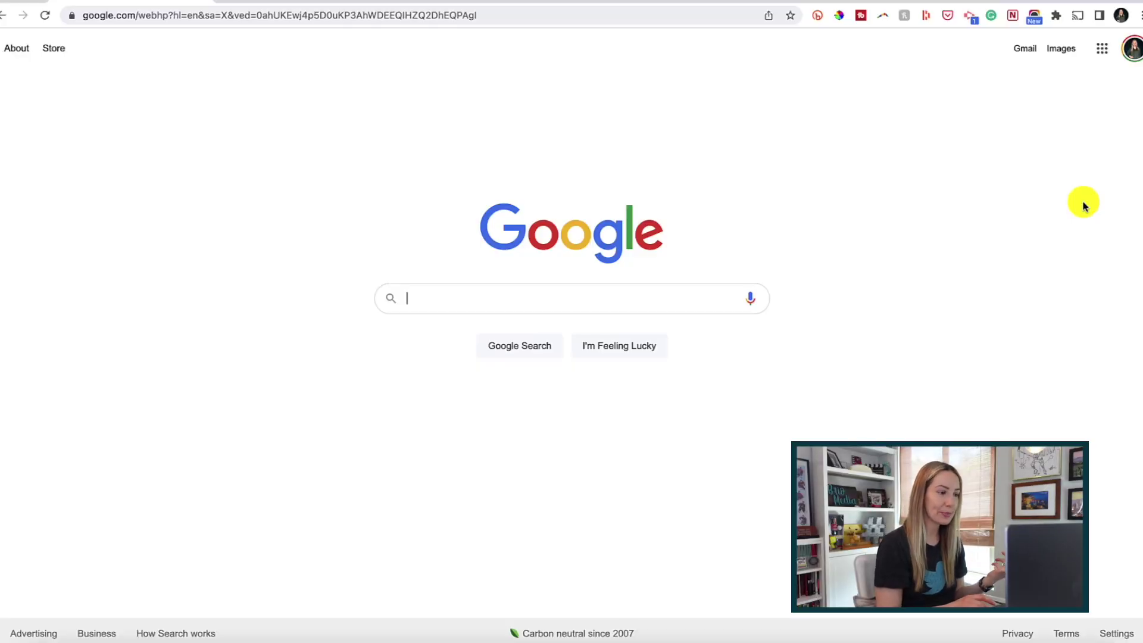
- Search laptops $500...$1500 and scroll through the price-range results
text(laptops $500...$1500)
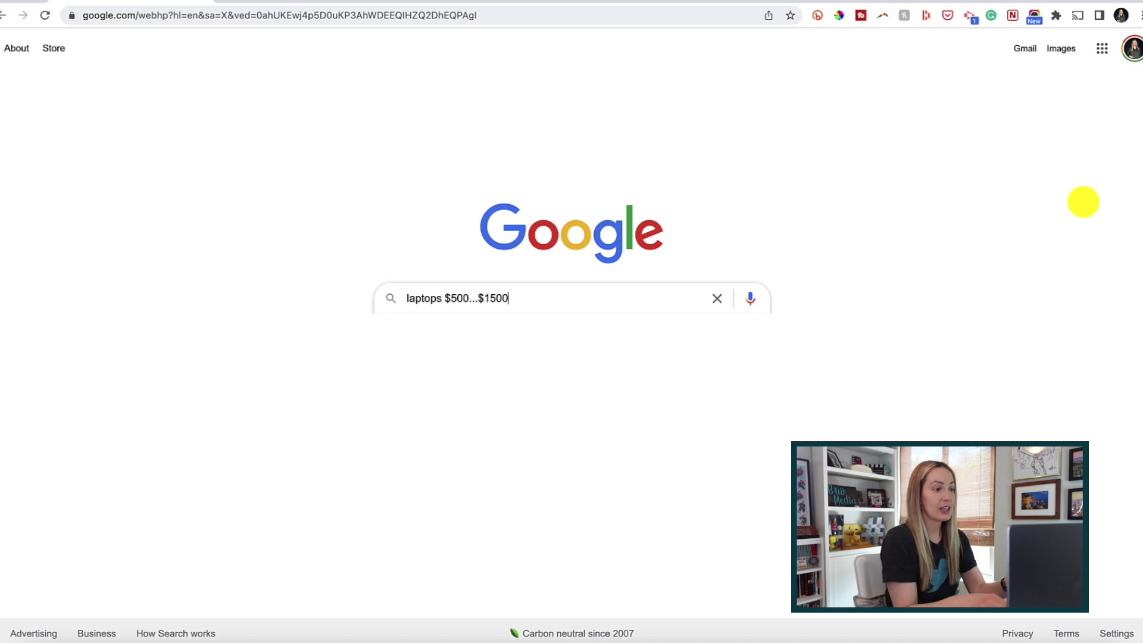
key(Return)
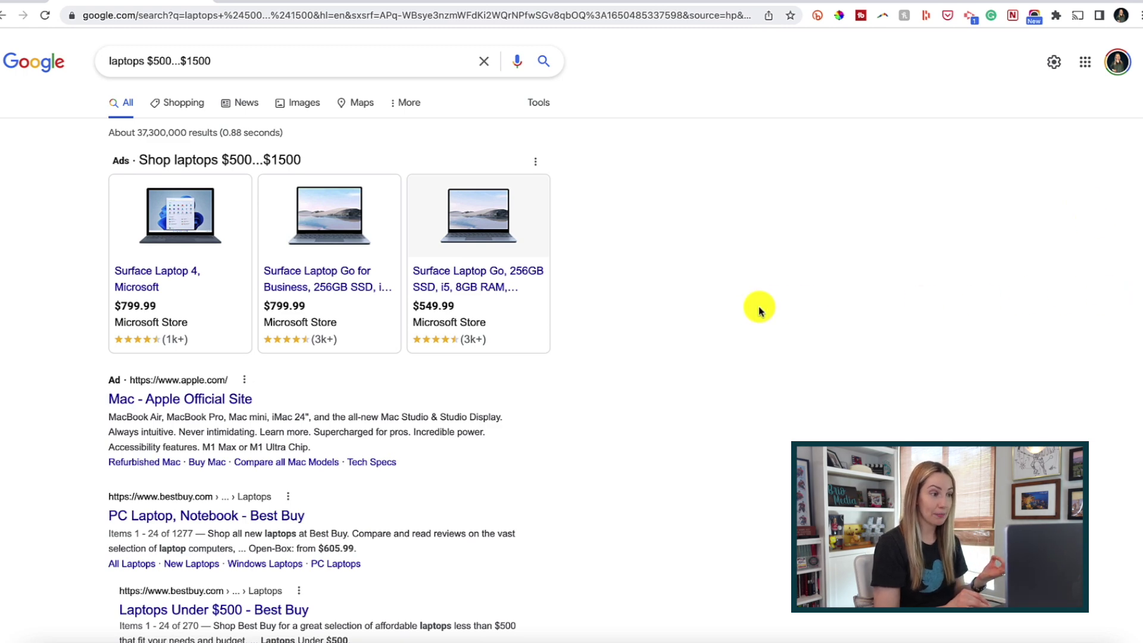
scroll(675, 308, down, 5)
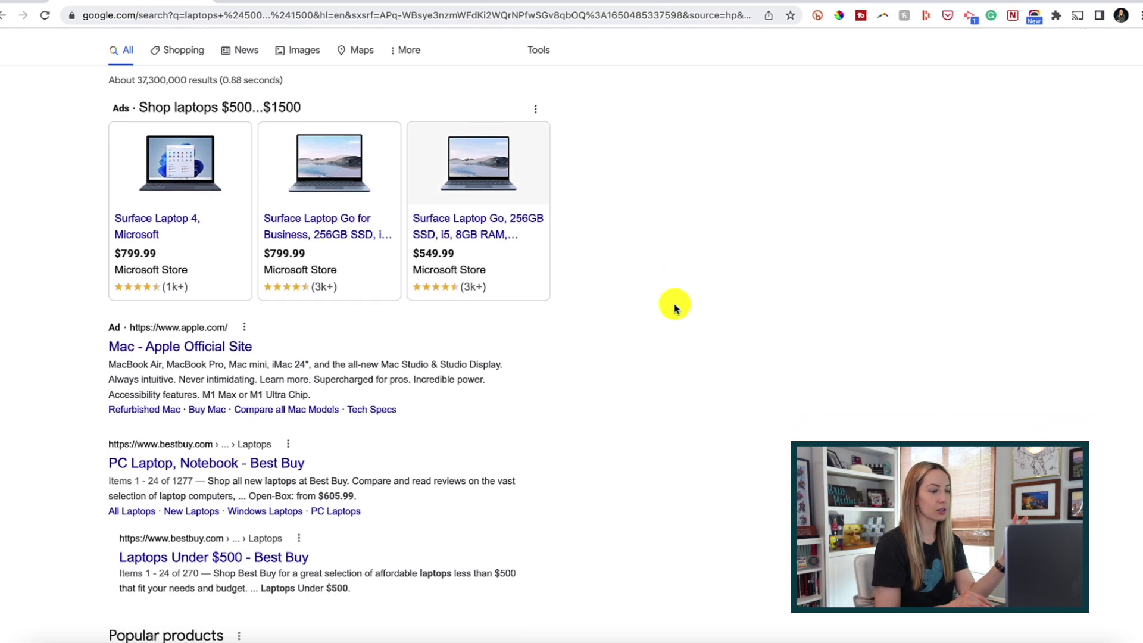
scroll(674, 308, down, 8)
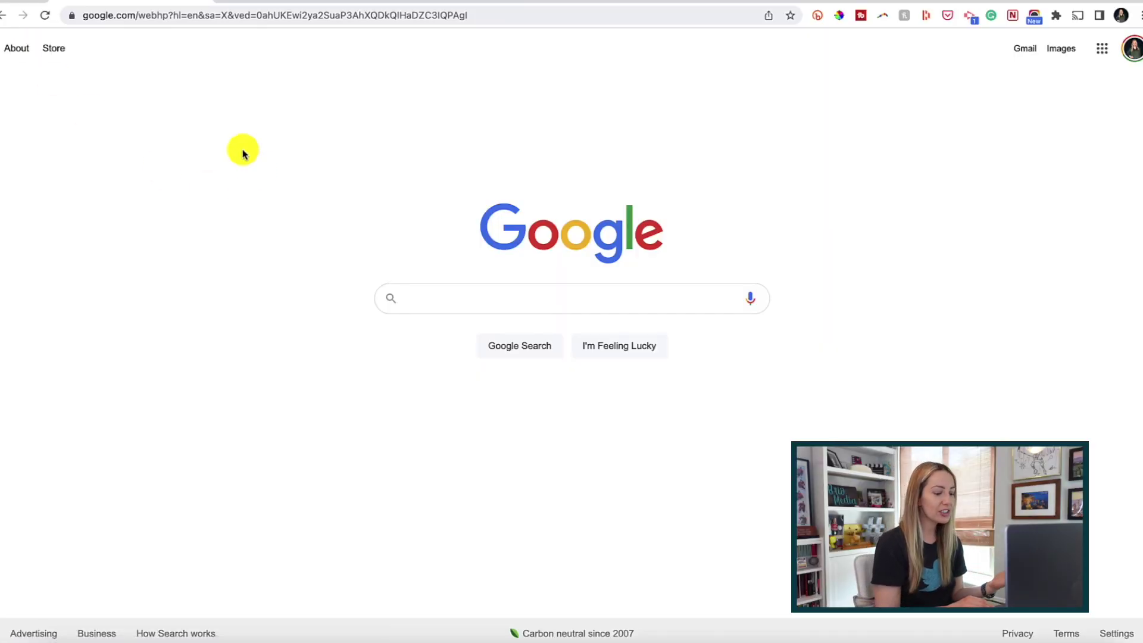
- Search define:brio and play the pronunciation of brio from the Dictionary card
text(def)
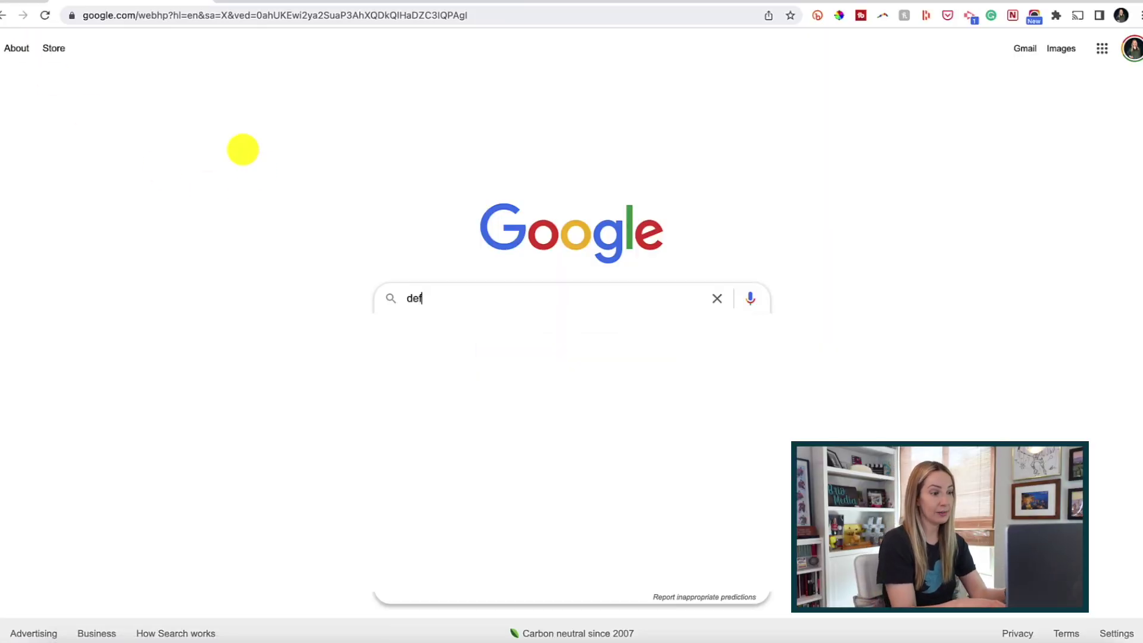
text(ine:brio)
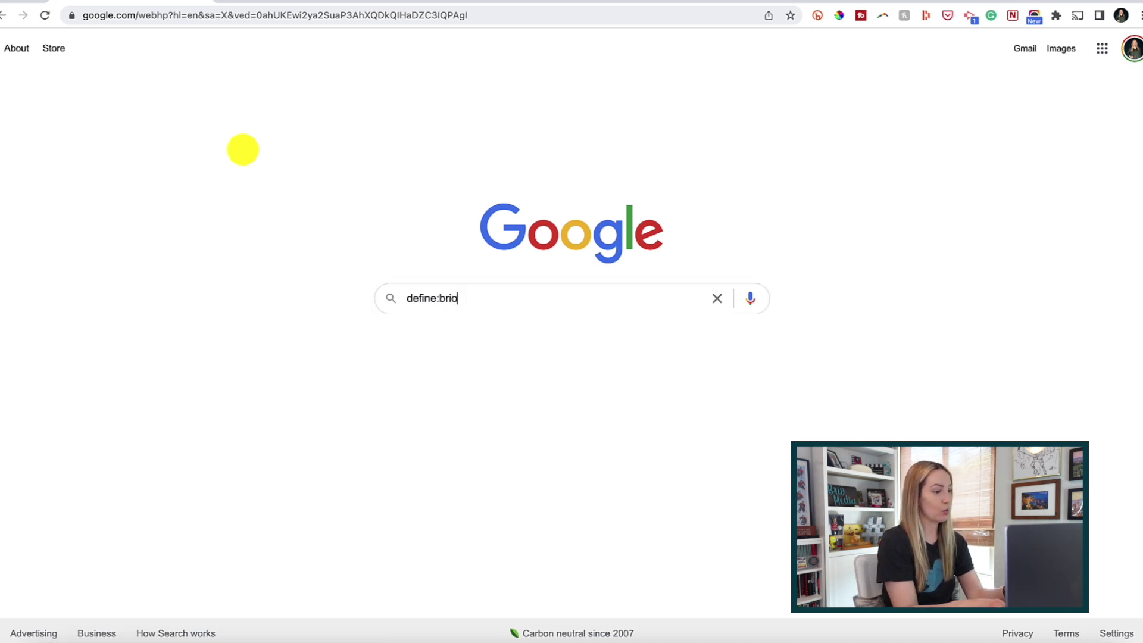
key(Return)
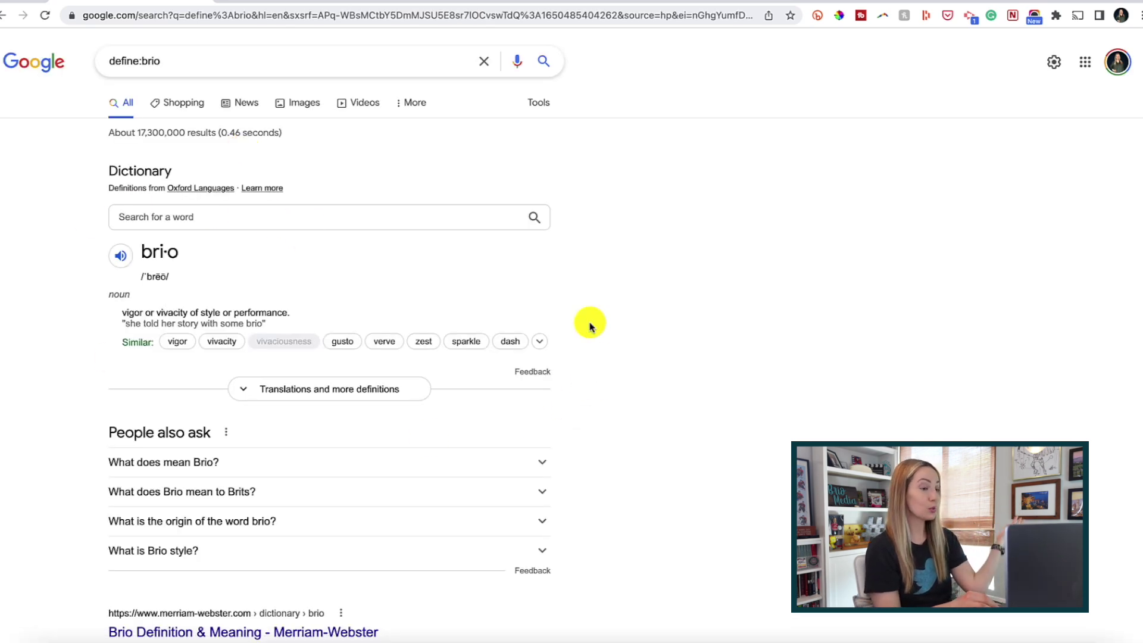
click(127, 242)
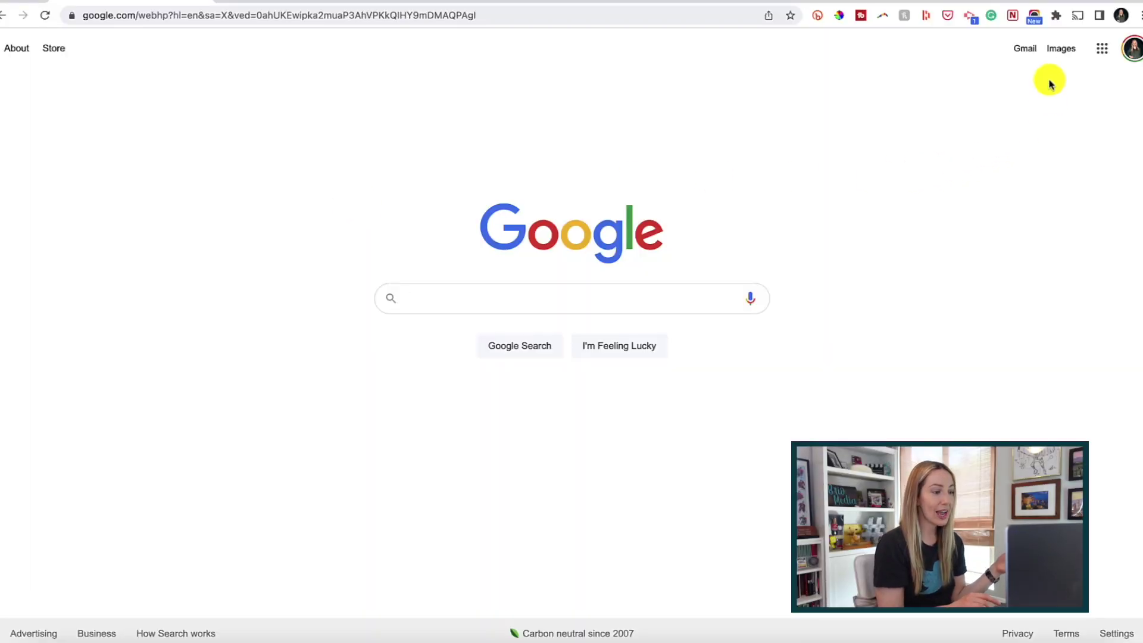
- Run a Google Images search for 'smiley face'
click(1059, 51)
text(smiley face)
key(Return)
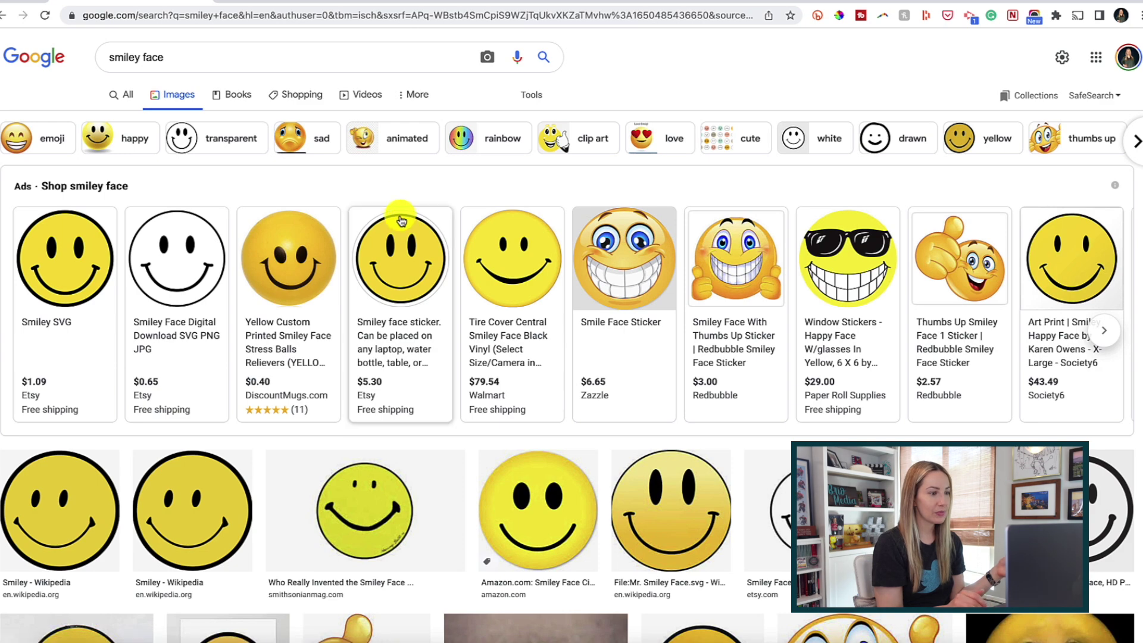
- Filter the smiley face images by Color to Transparent and scroll through the results
click(528, 95)
click(151, 119)
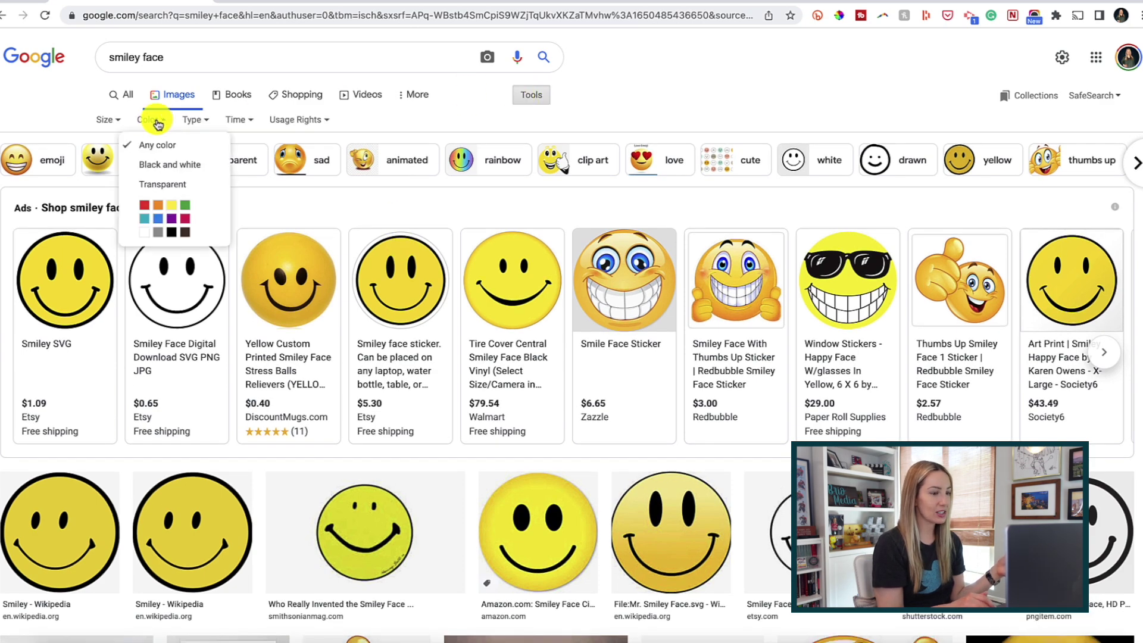
click(176, 181)
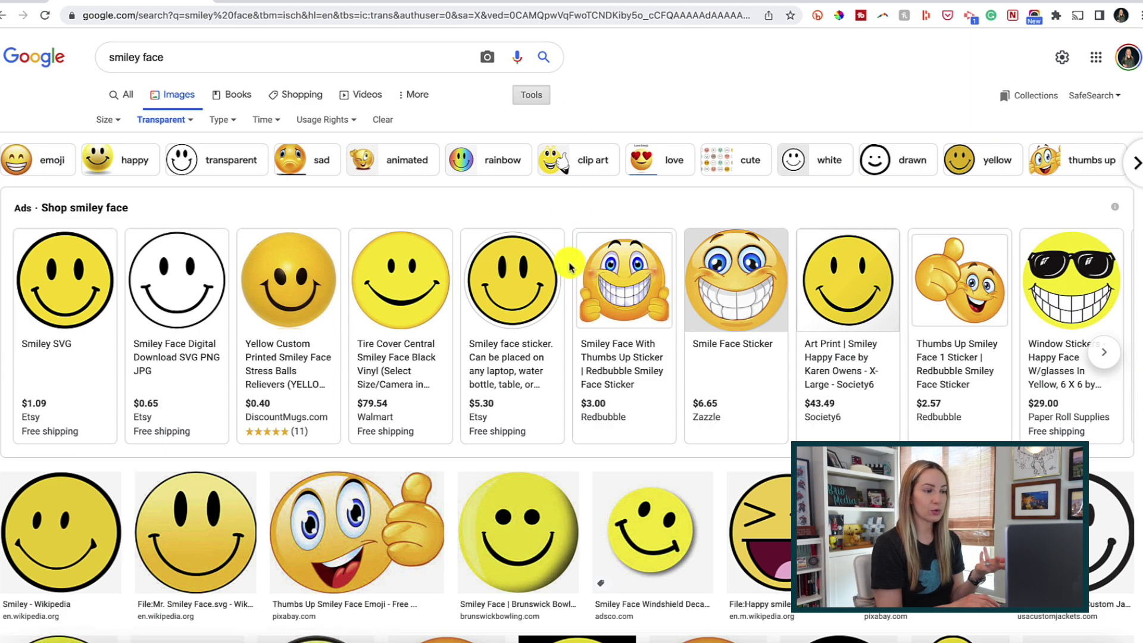
scroll(566, 256, down, 5)
scroll(570, 266, down, 10)
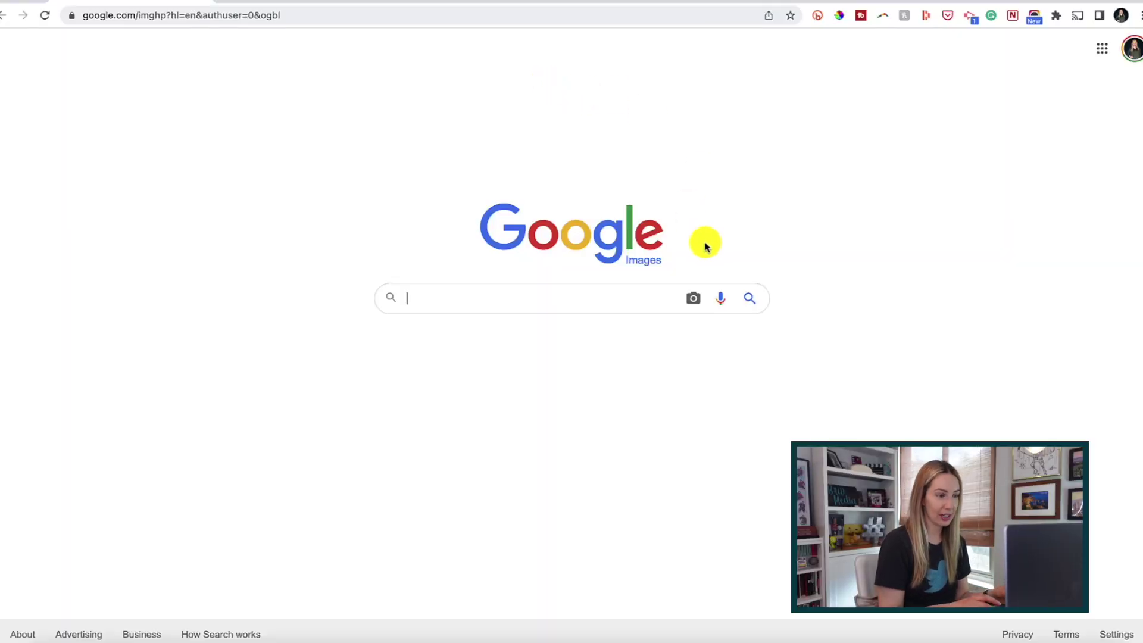
- Open Search by image and choose a photo (IMG_2155.JPG) under Upload an image
click(694, 301)
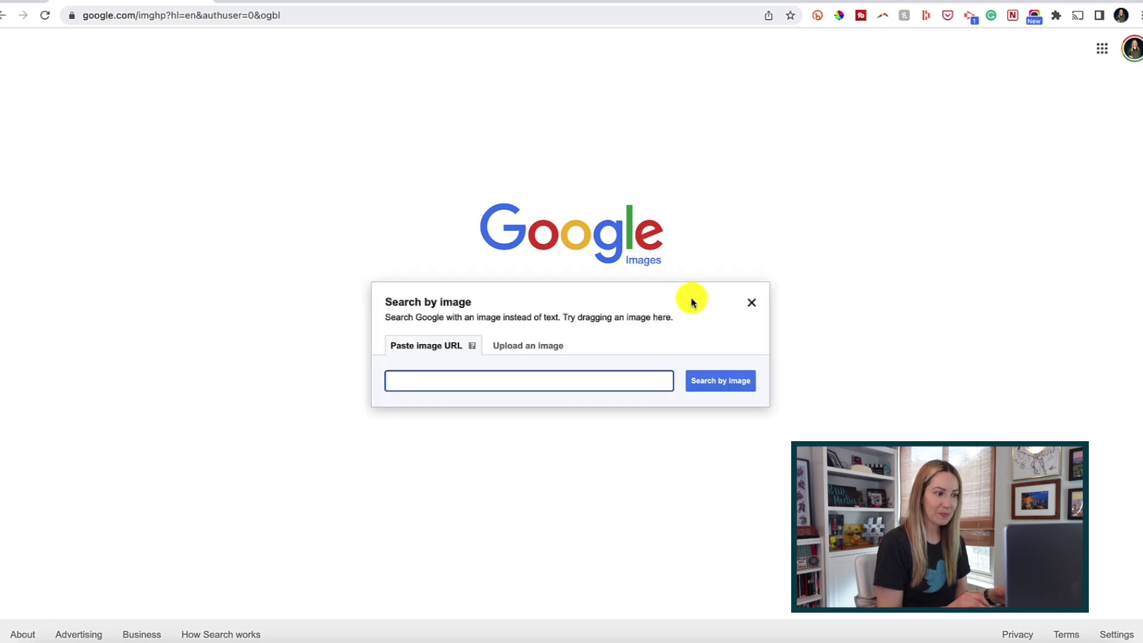
click(542, 351)
click(435, 350)
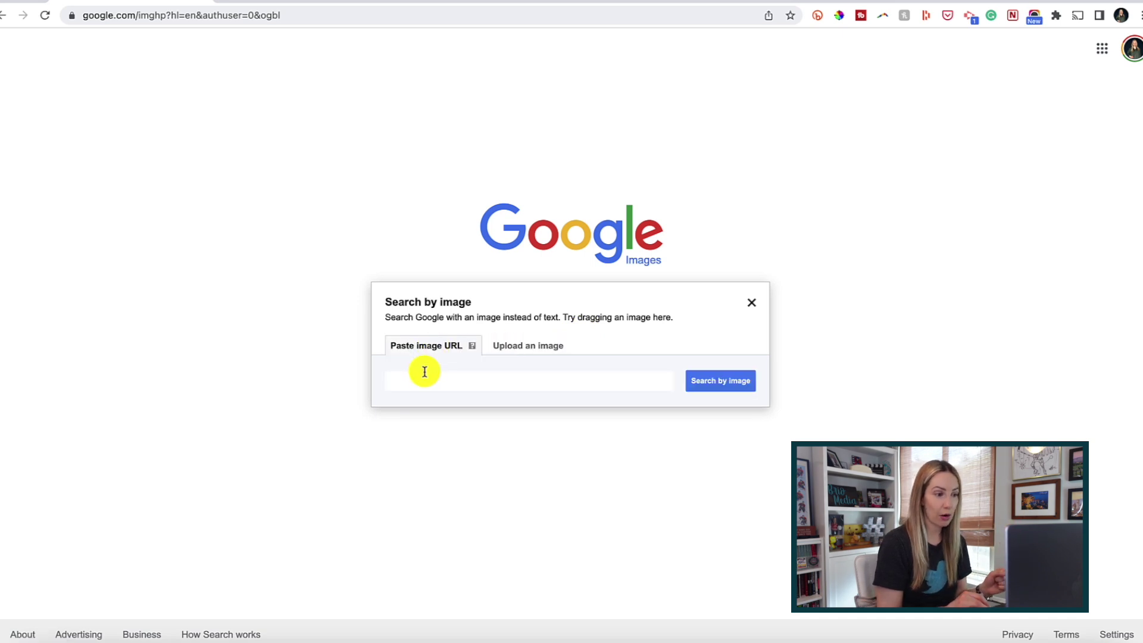
click(508, 353)
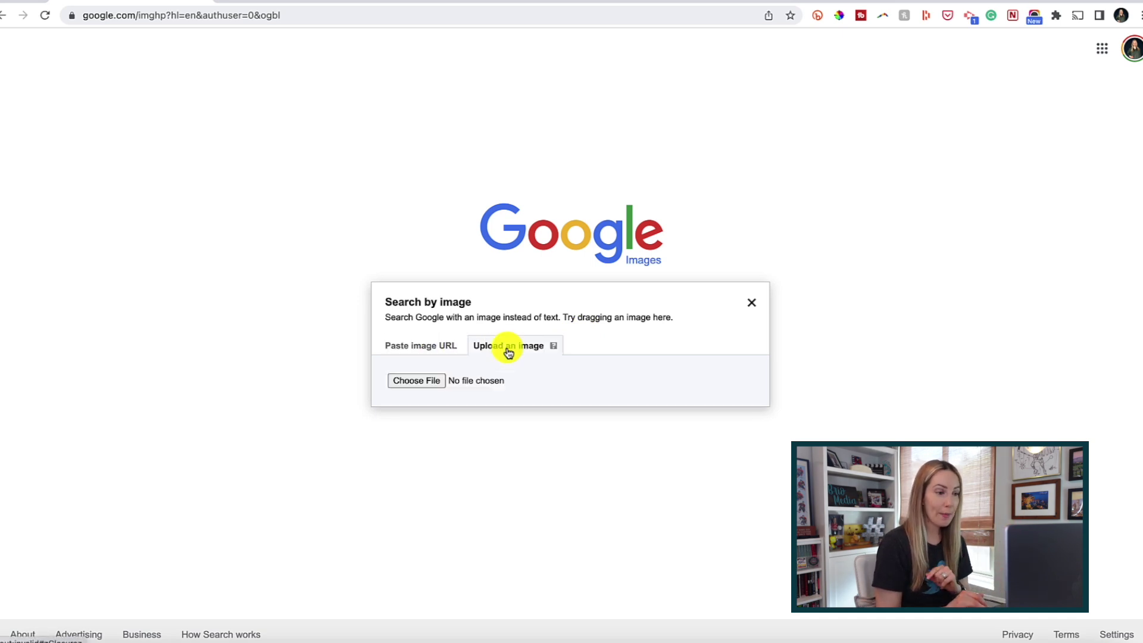
click(419, 384)
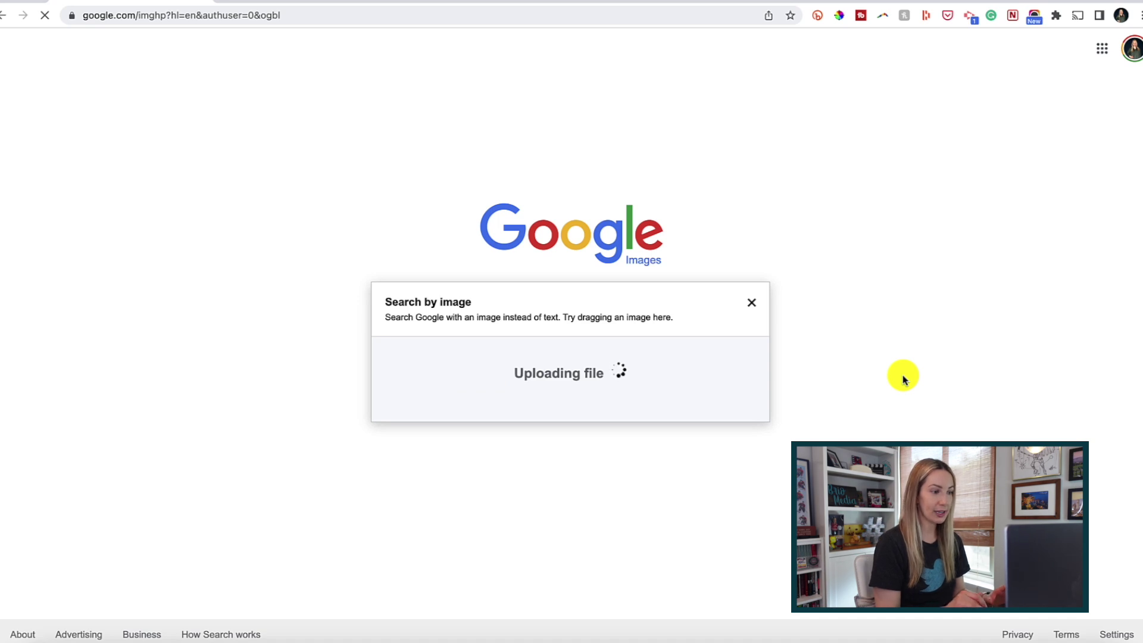